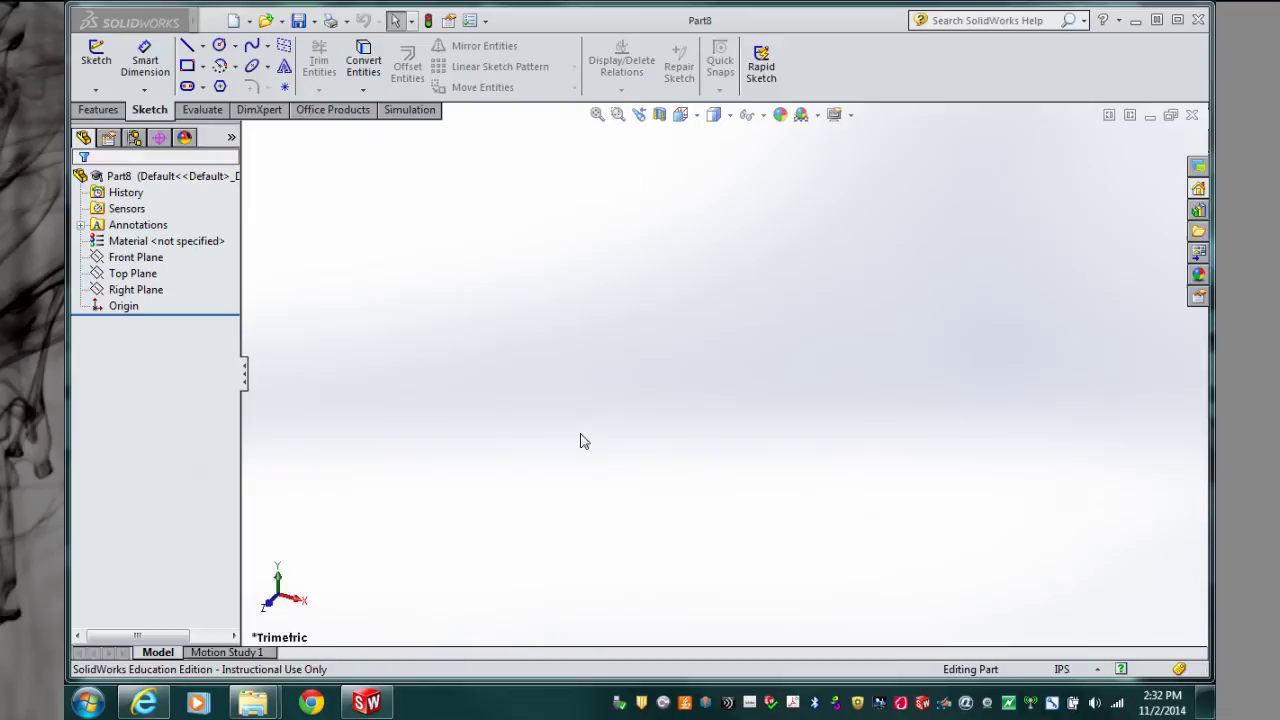
# Open the file Bracket Example High XYZ.xyz using the PointCloud Files type.
pyautogui.click(332, 111)
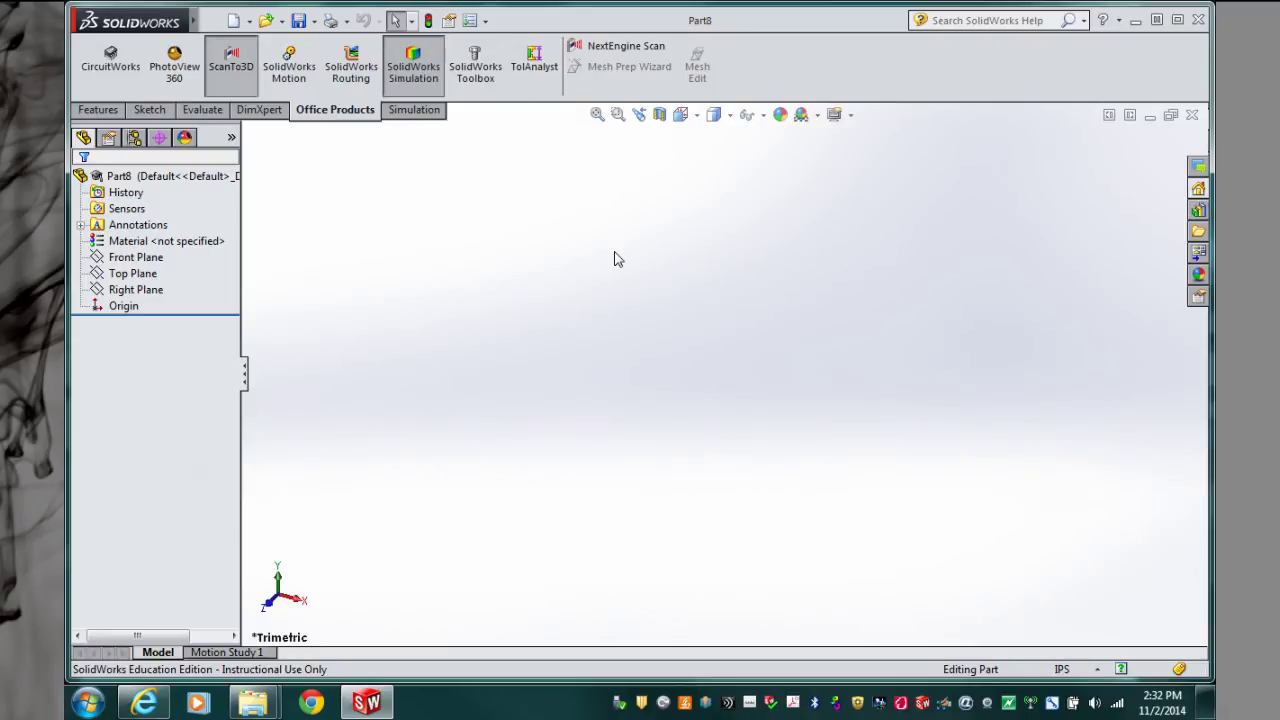
pyautogui.click(283, 22)
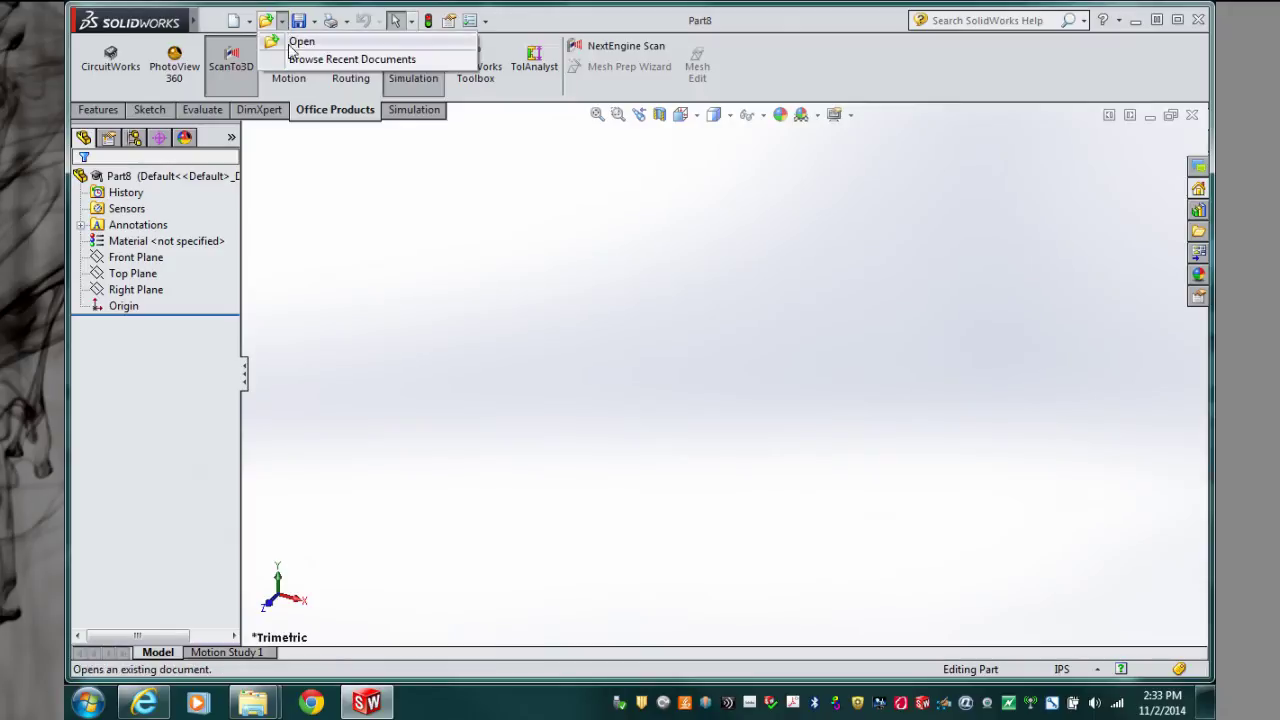
pyautogui.click(302, 42)
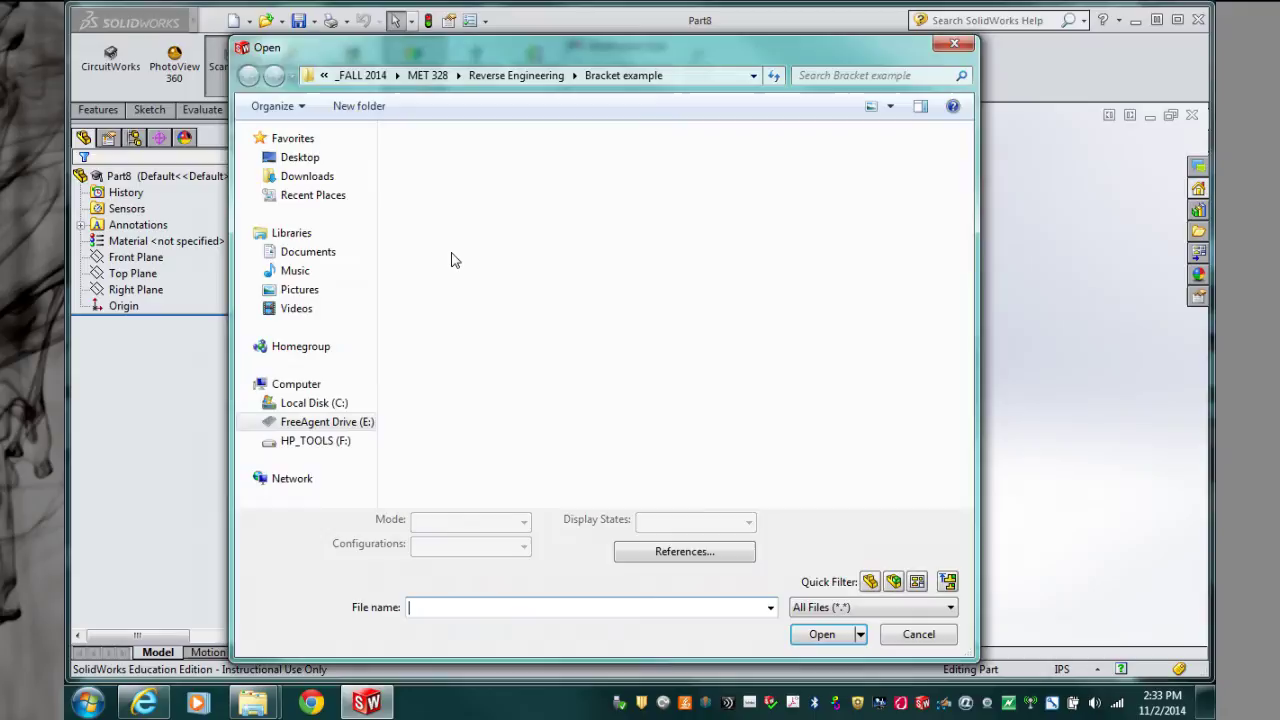
pyautogui.click(951, 608)
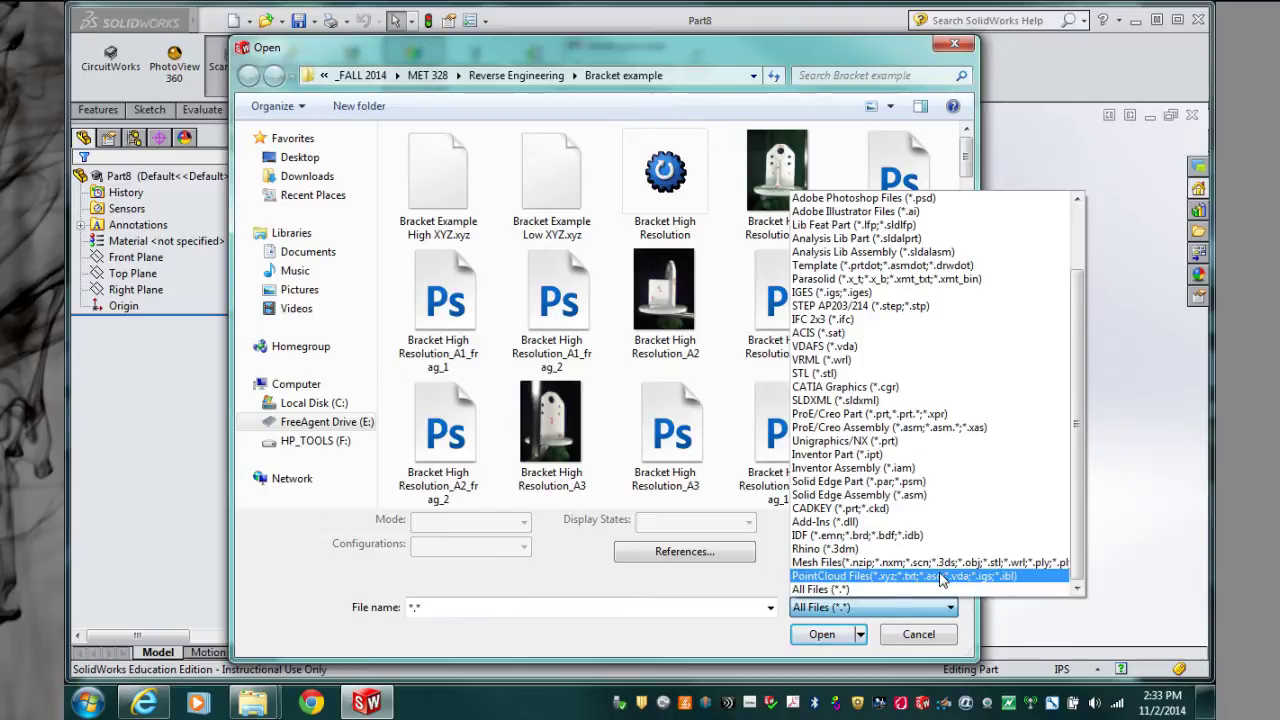
pyautogui.click(938, 577)
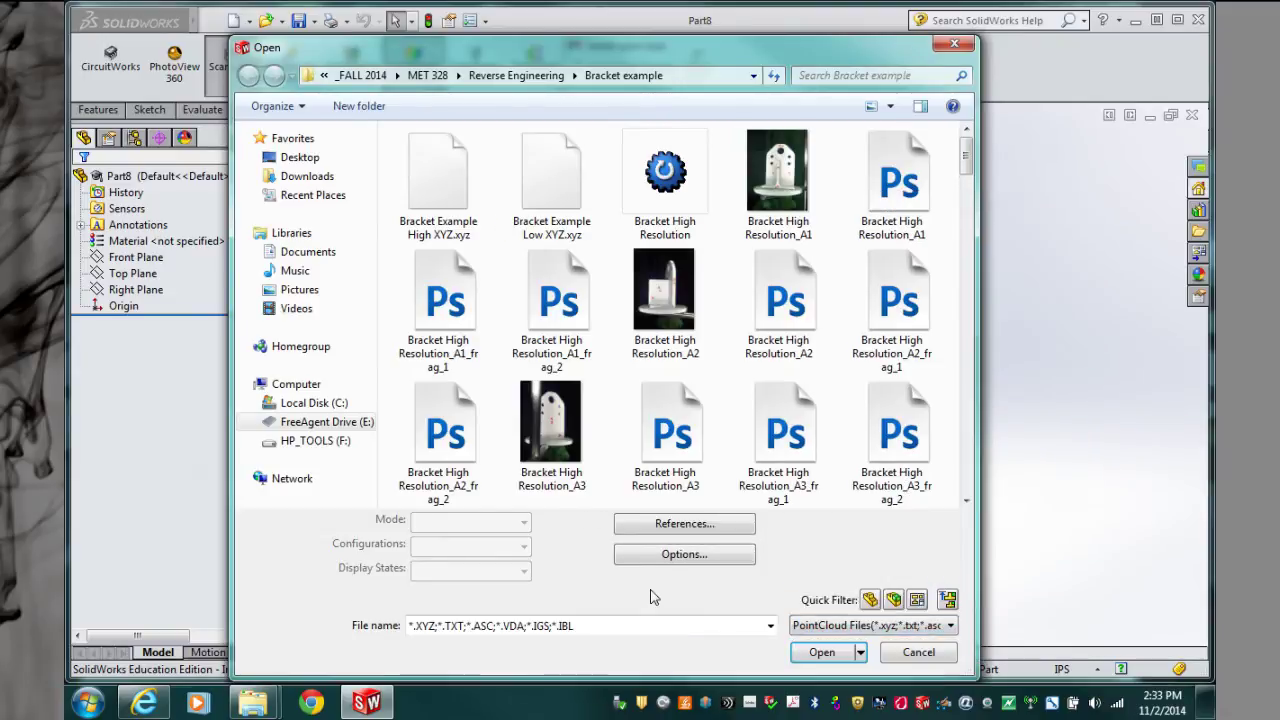
pyautogui.click(434, 195)
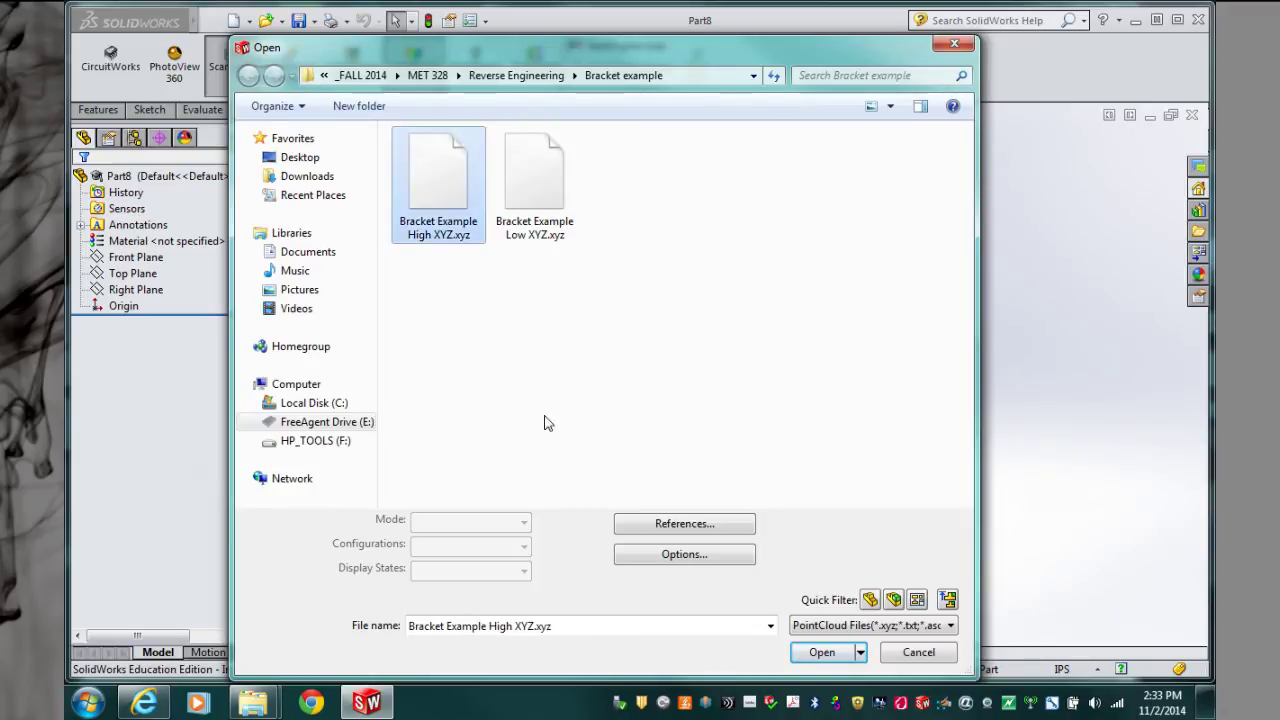
pyautogui.click(816, 657)
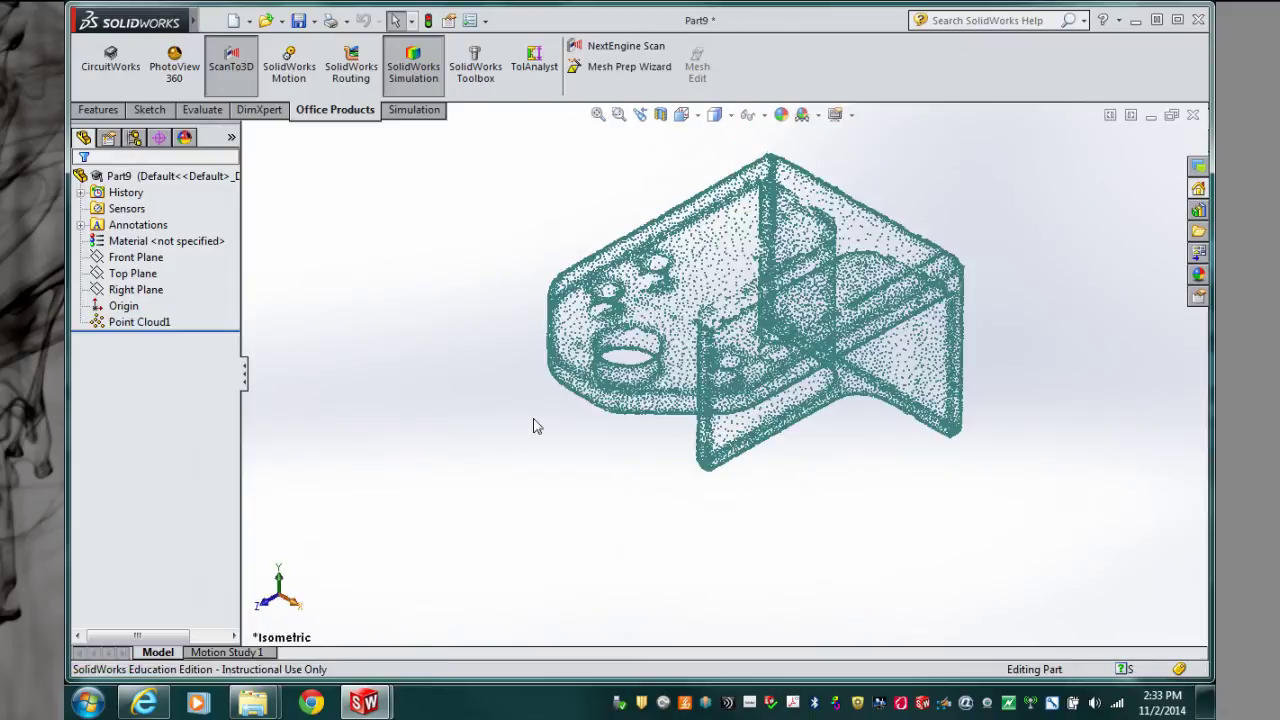
# Sketch a corner rectangle on the Front Plane starting at the origin, about 2.03 in wide and 1.7 in high.
pyautogui.moveTo(500, 394); pyautogui.dragTo(680, 380, button='middle')
pyautogui.moveTo(600, 378); pyautogui.dragTo(452, 380, button='middle')
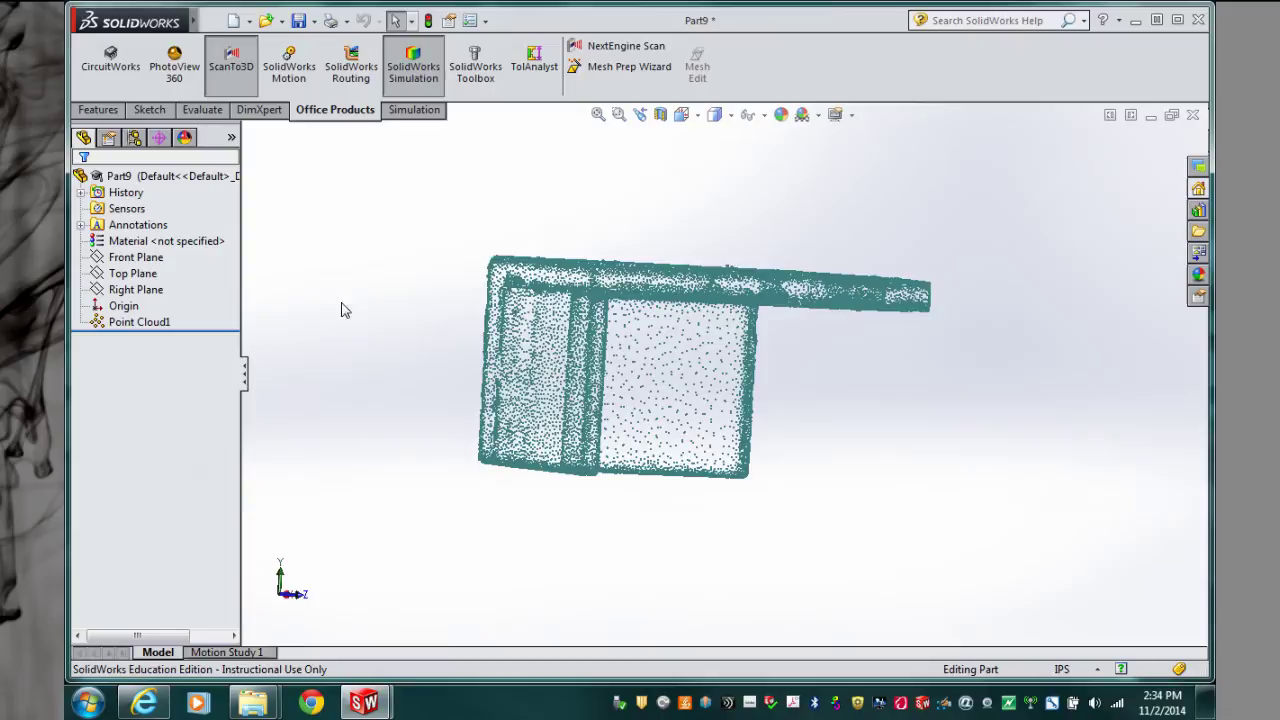
pyautogui.click(155, 110)
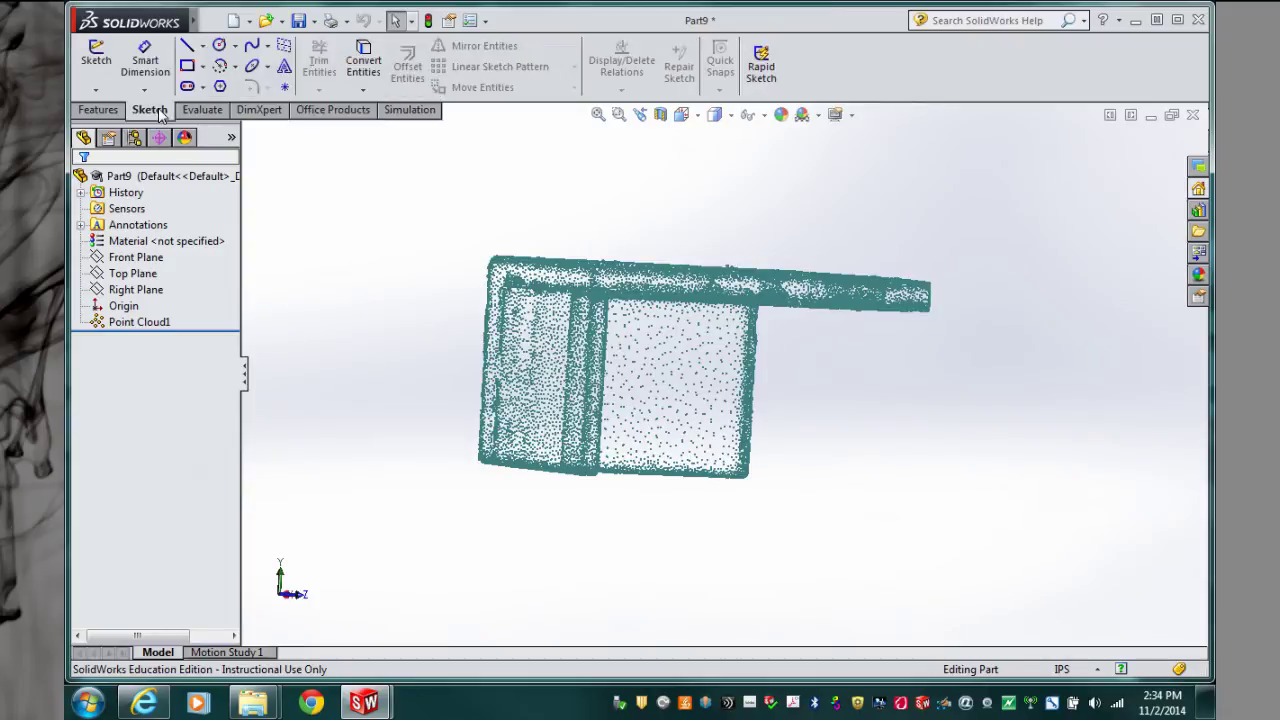
pyautogui.click(136, 259)
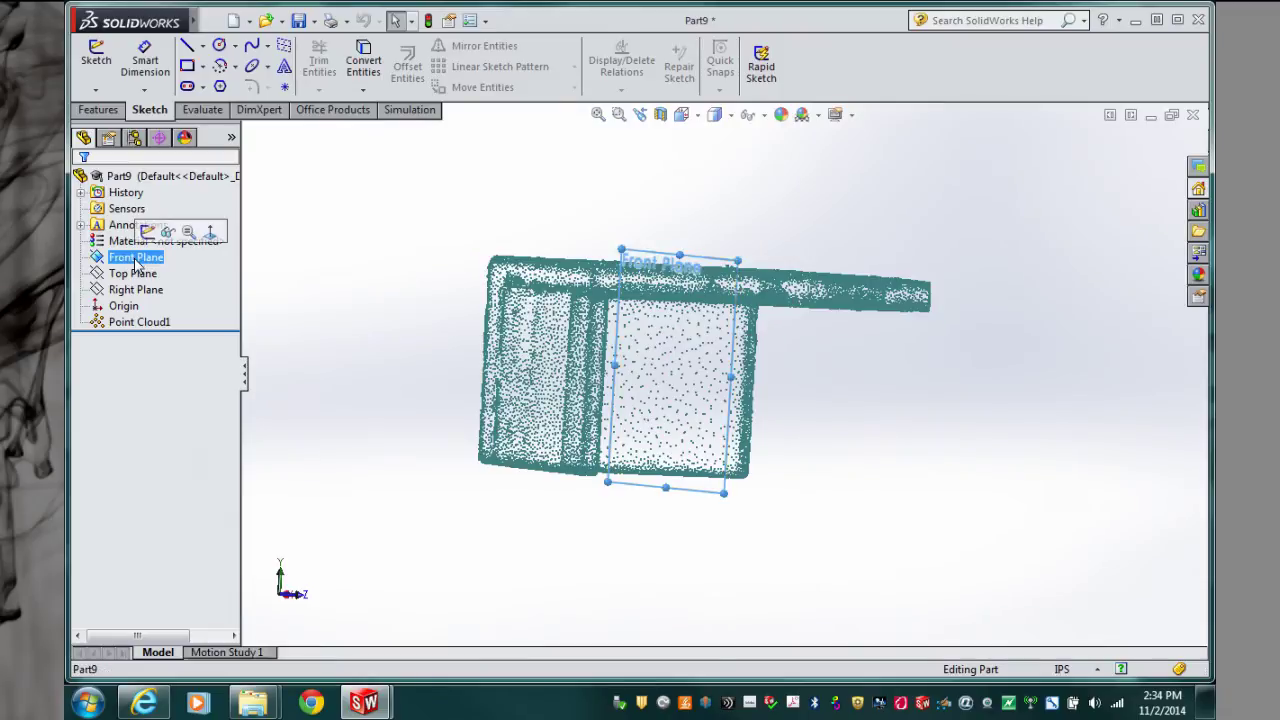
pyautogui.click(209, 232)
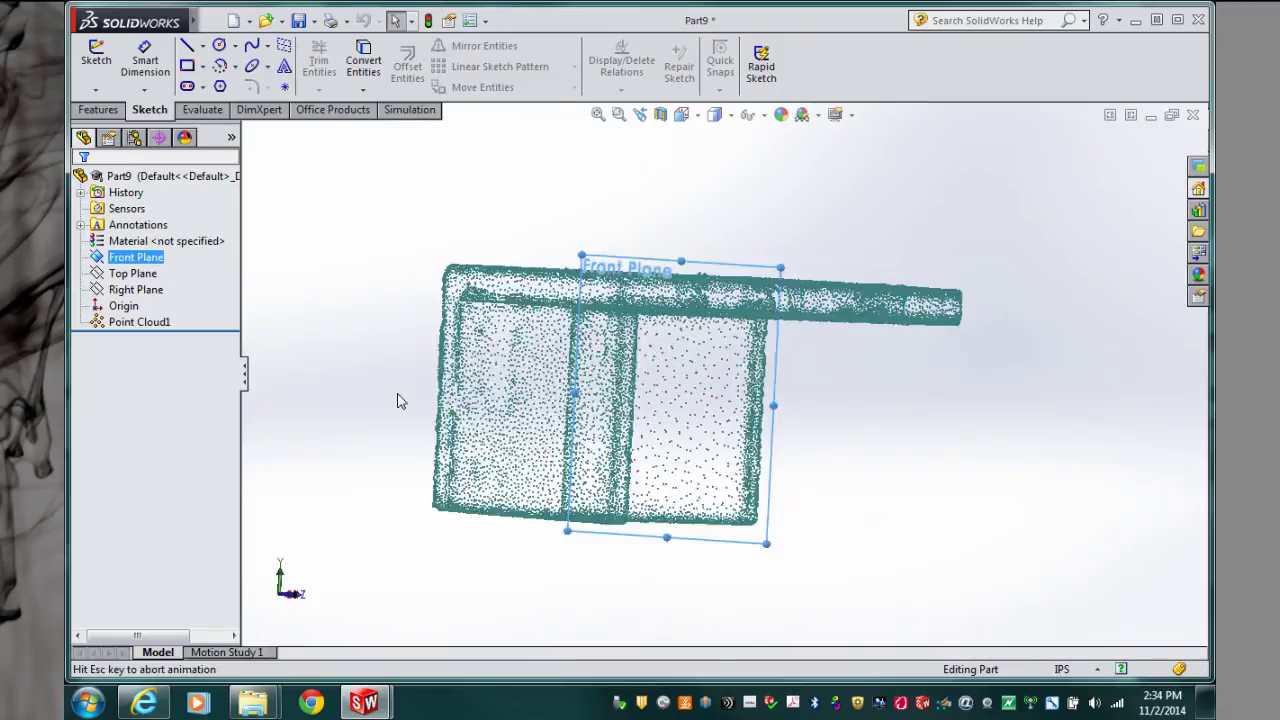
pyautogui.click(187, 65)
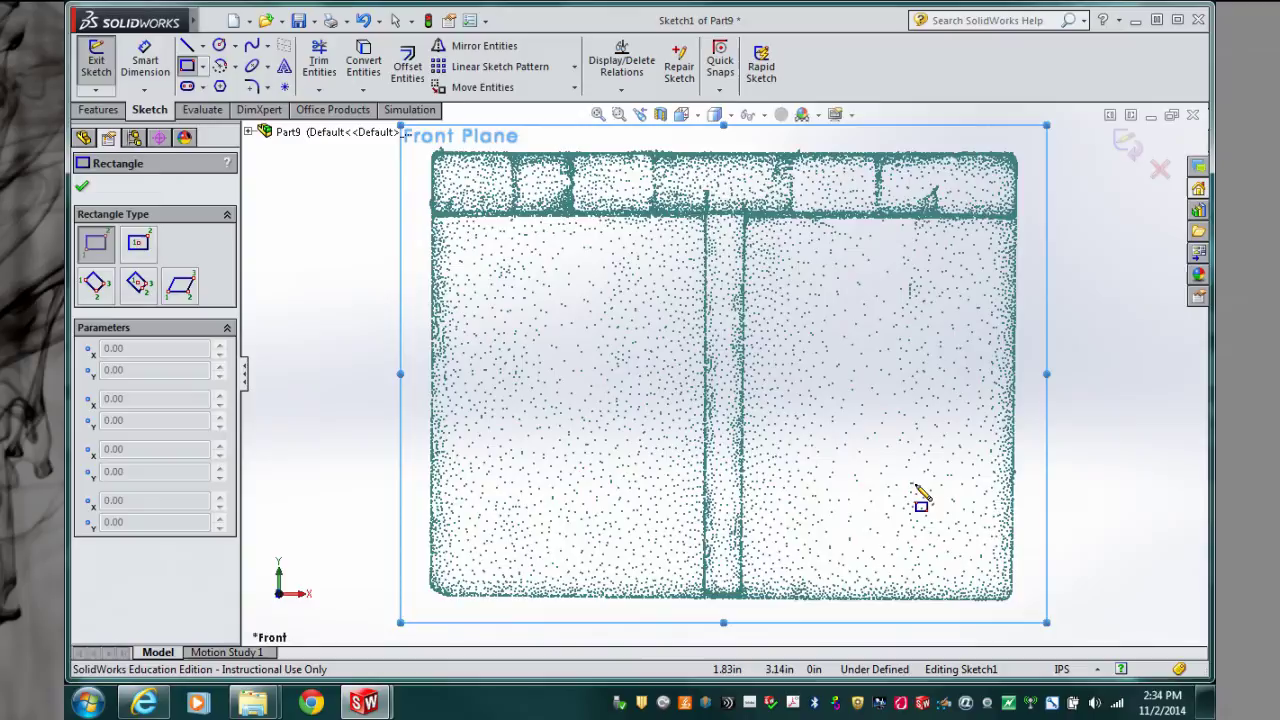
pyautogui.scroll(2, 914, 486)
pyautogui.press('z')
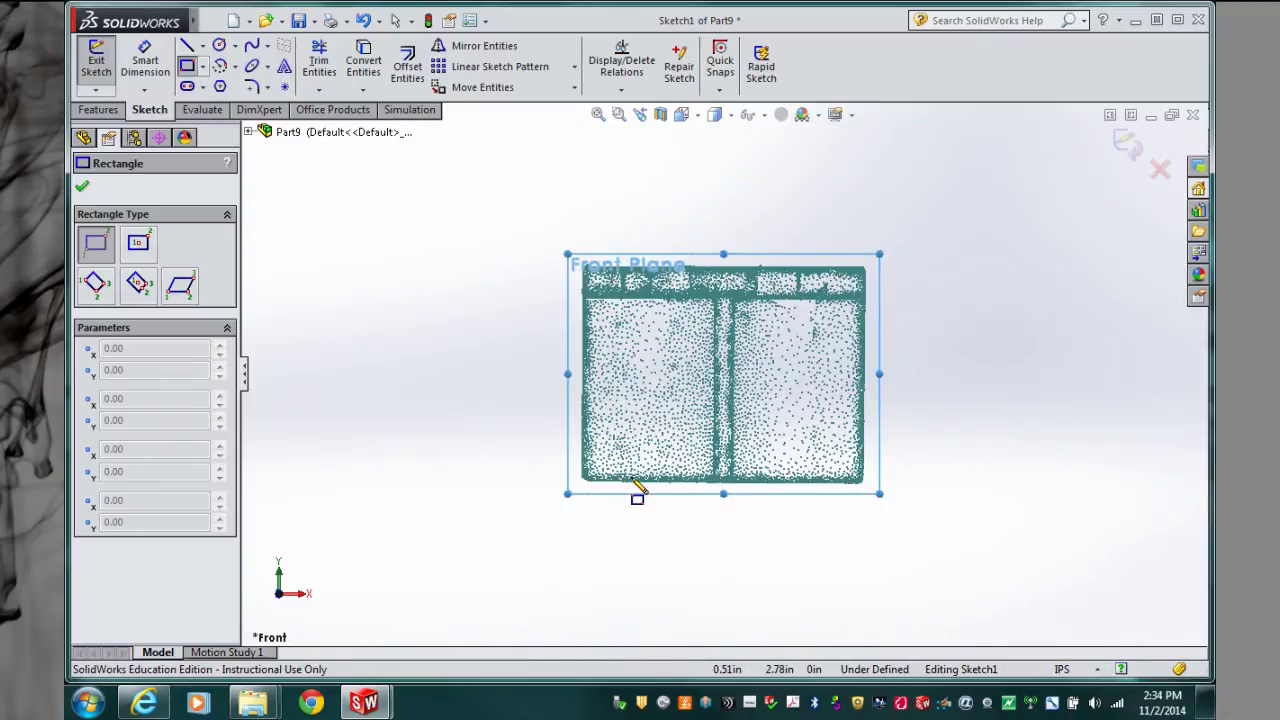
pyautogui.scroll(-2, 634, 490)
pyautogui.press('z')
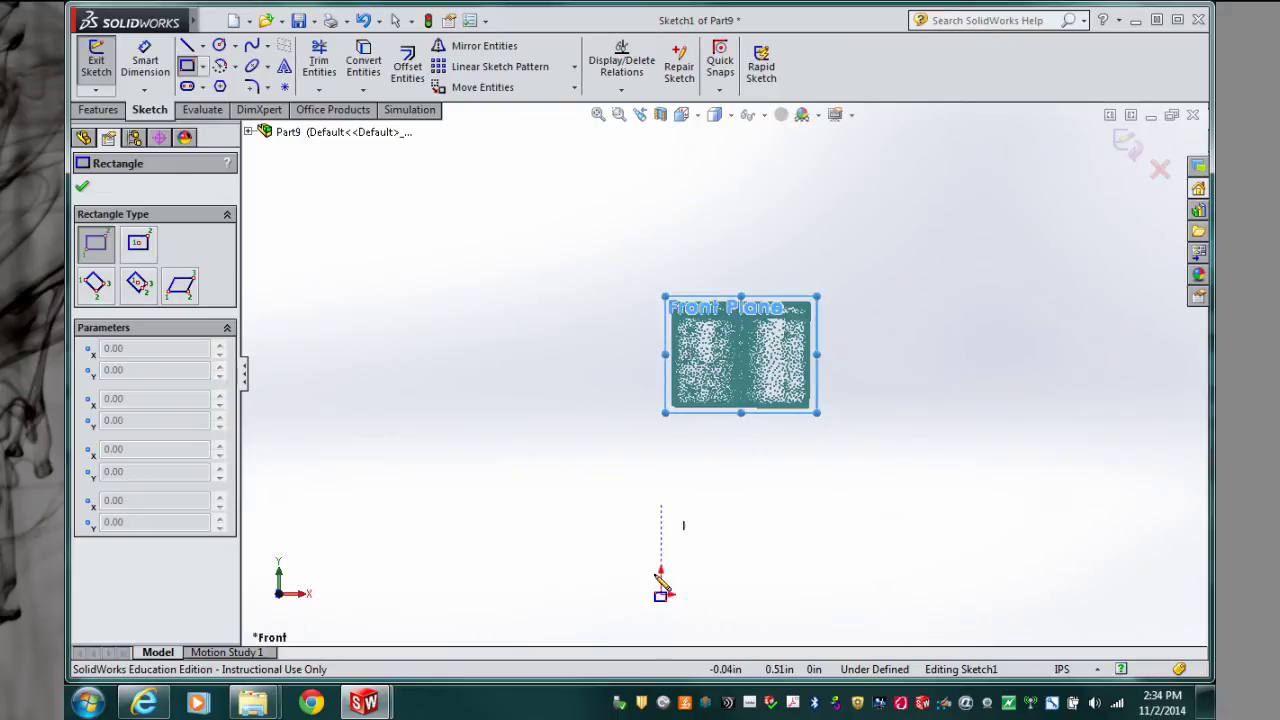
pyautogui.click(661, 594)
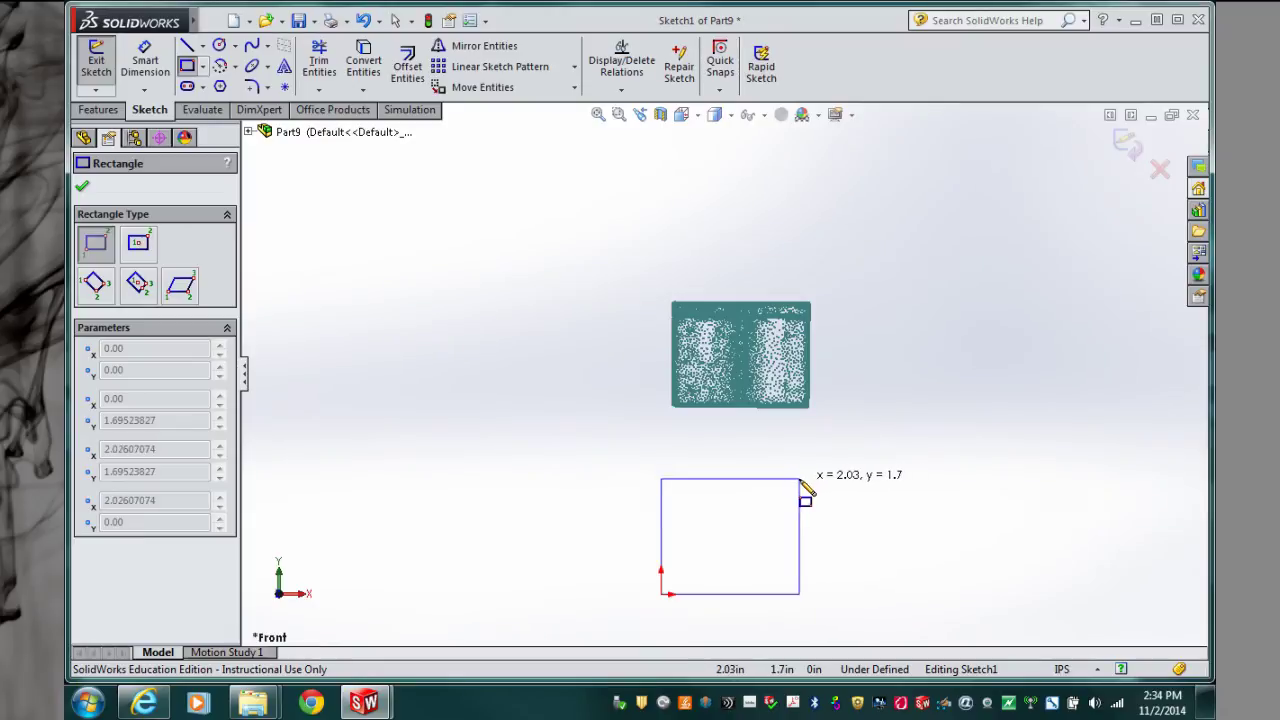
pyautogui.click(800, 480)
# Set the Front Plane rectangle's corner coordinates to 2 in wide and 1.5 in high, and exit the sketch.
pyautogui.moveTo(231, 470); pyautogui.dragTo(222, 630)
pyautogui.moveTo(160, 505); pyautogui.dragTo(67, 505)
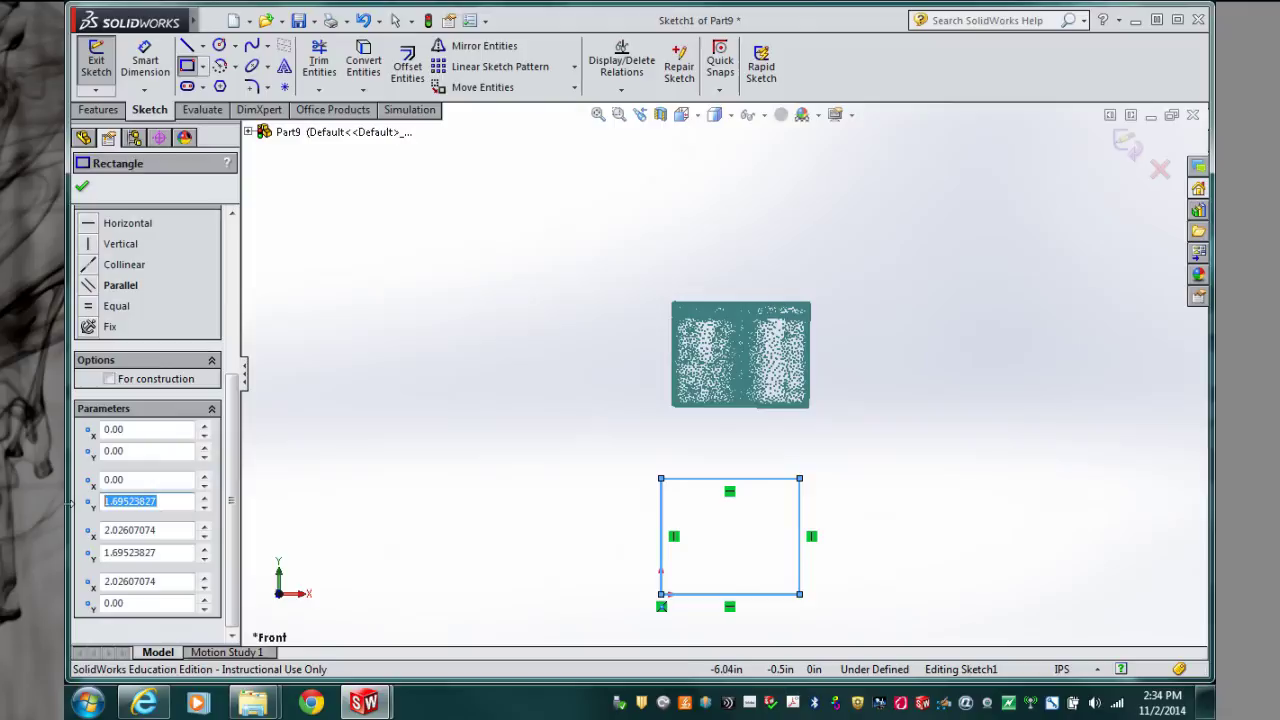
pyautogui.write('1.5')
pyautogui.moveTo(163, 533); pyautogui.dragTo(67, 531)
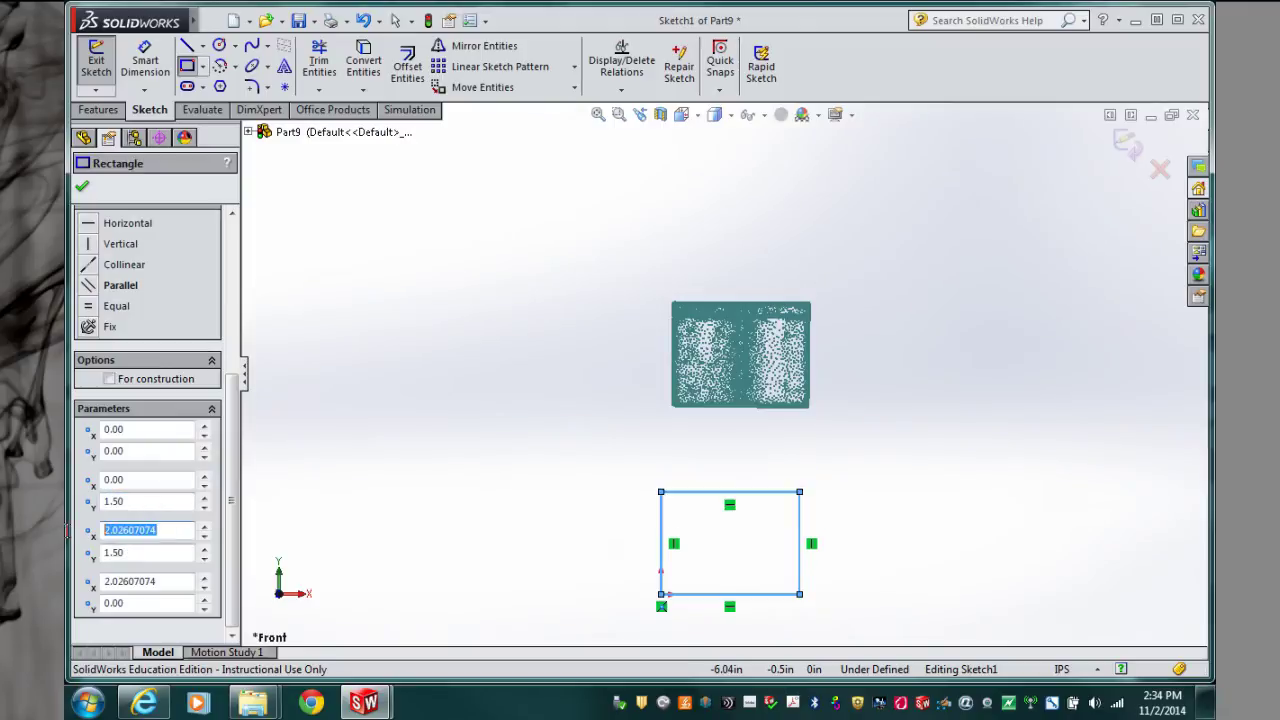
pyautogui.write('2')
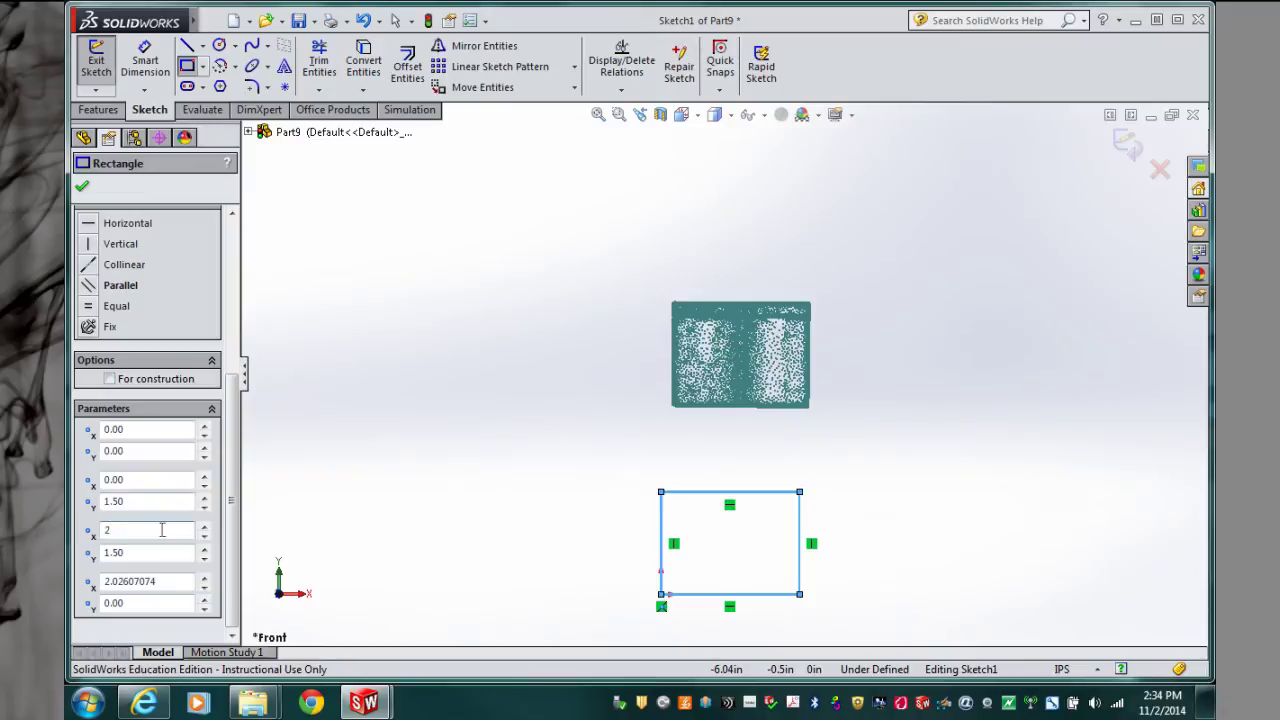
pyautogui.click(266, 586)
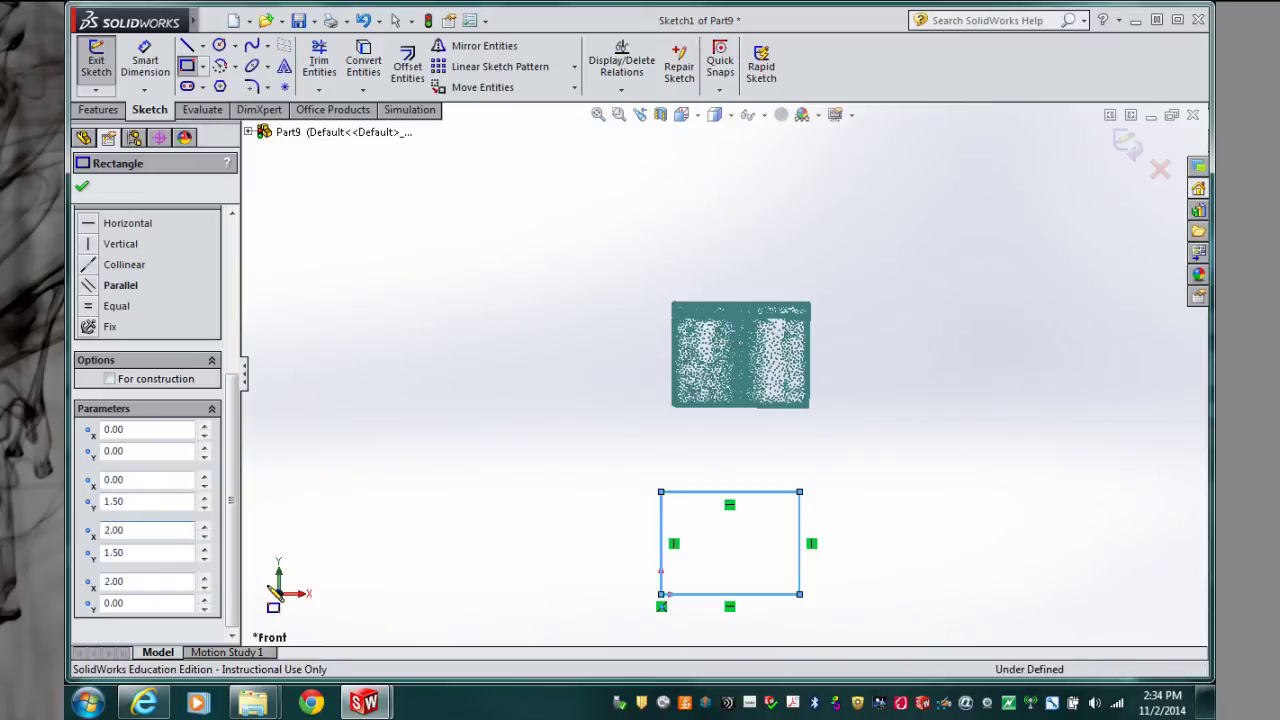
pyautogui.click(82, 186)
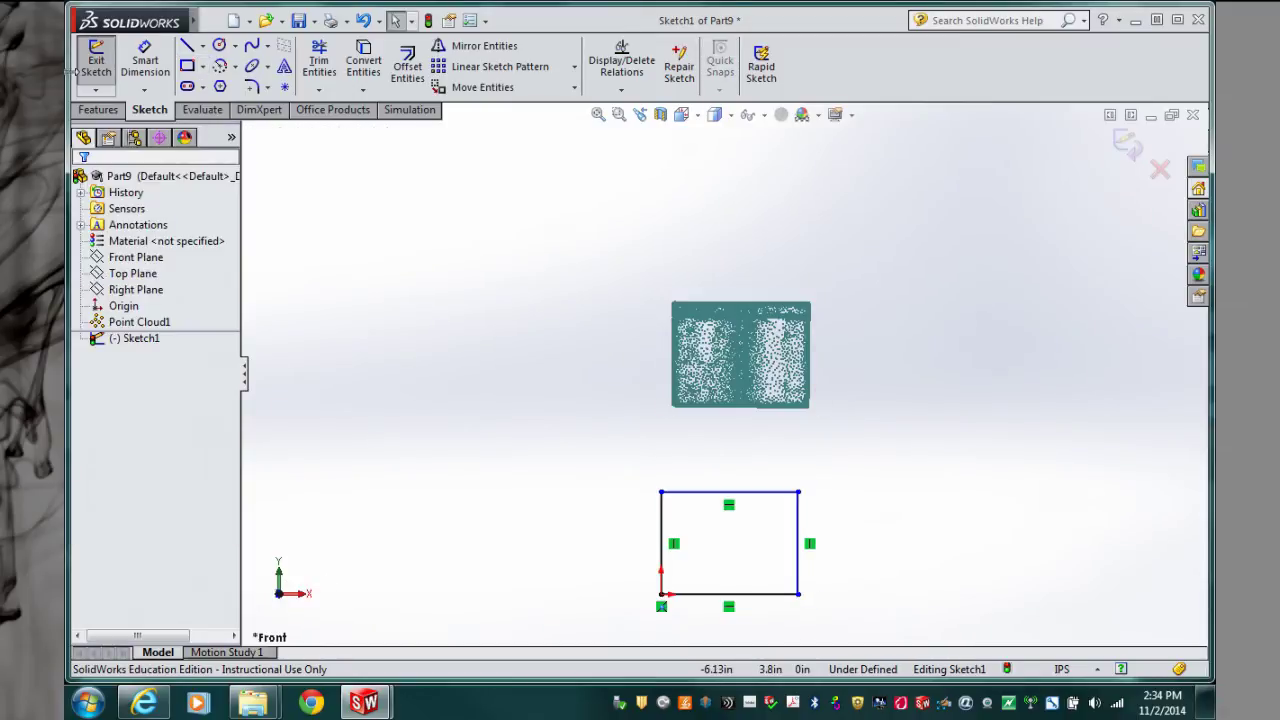
pyautogui.click(95, 62)
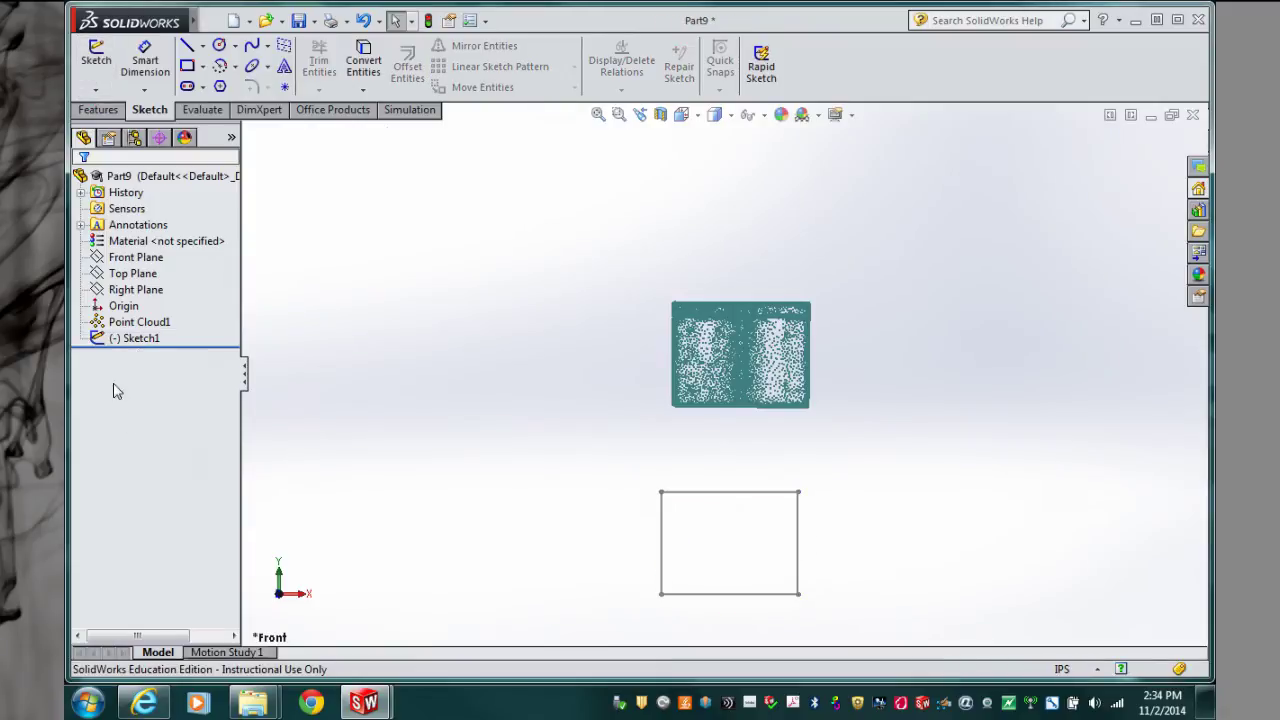
# Sketch a corner rectangle on the Right Plane starting at the origin, about 3.34 in wide and 1.47 in high.
pyautogui.moveTo(431, 434); pyautogui.dragTo(217, 398, button='middle')
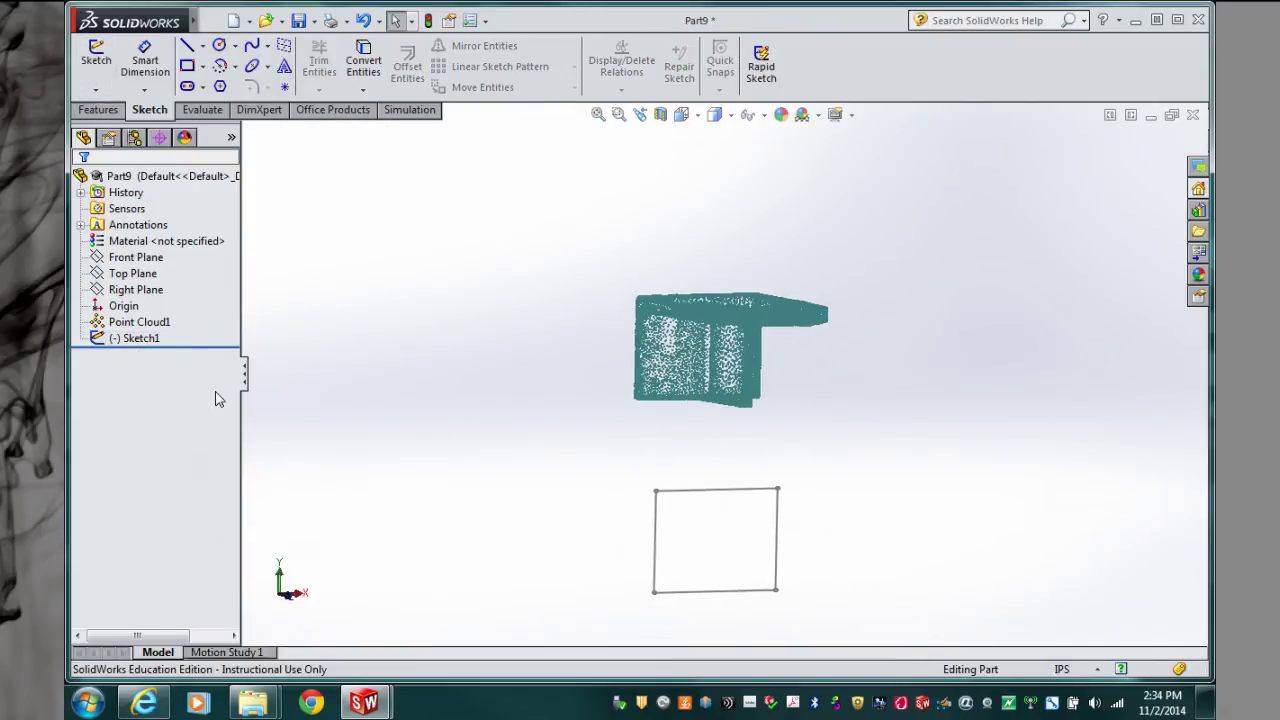
pyautogui.click(131, 275)
pyautogui.click(131, 258)
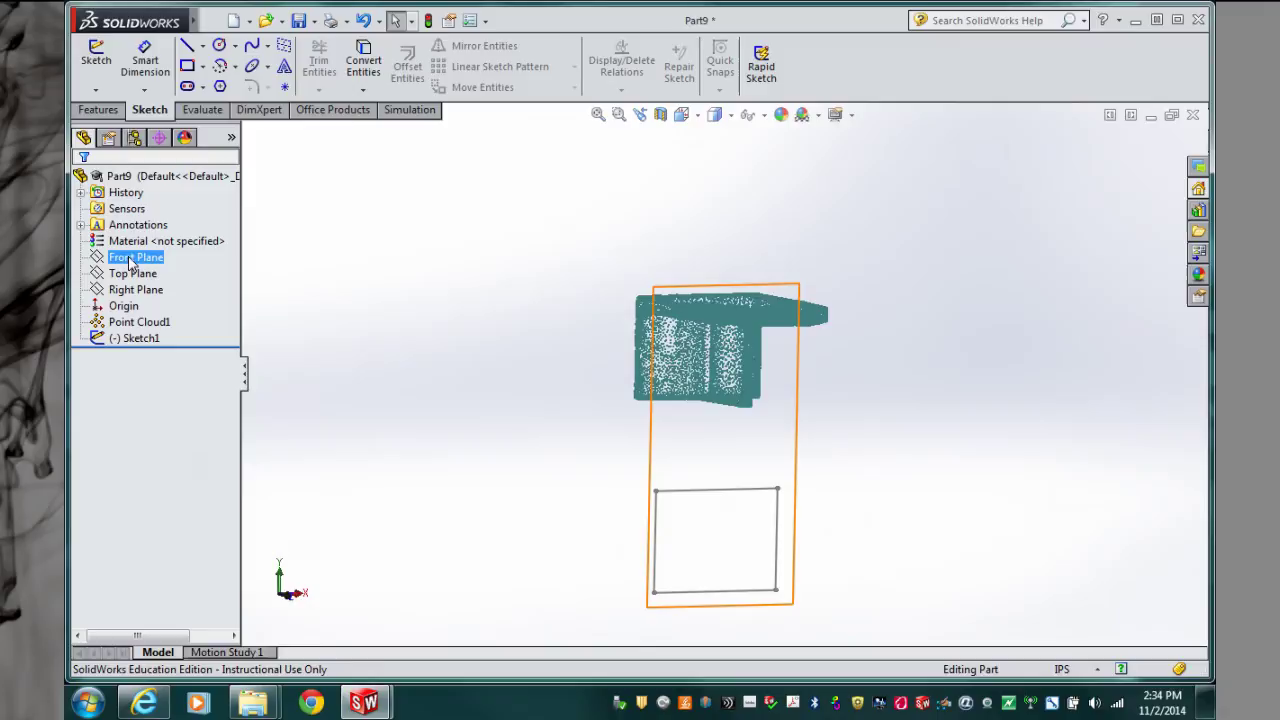
pyautogui.click(134, 275)
pyautogui.click(131, 290)
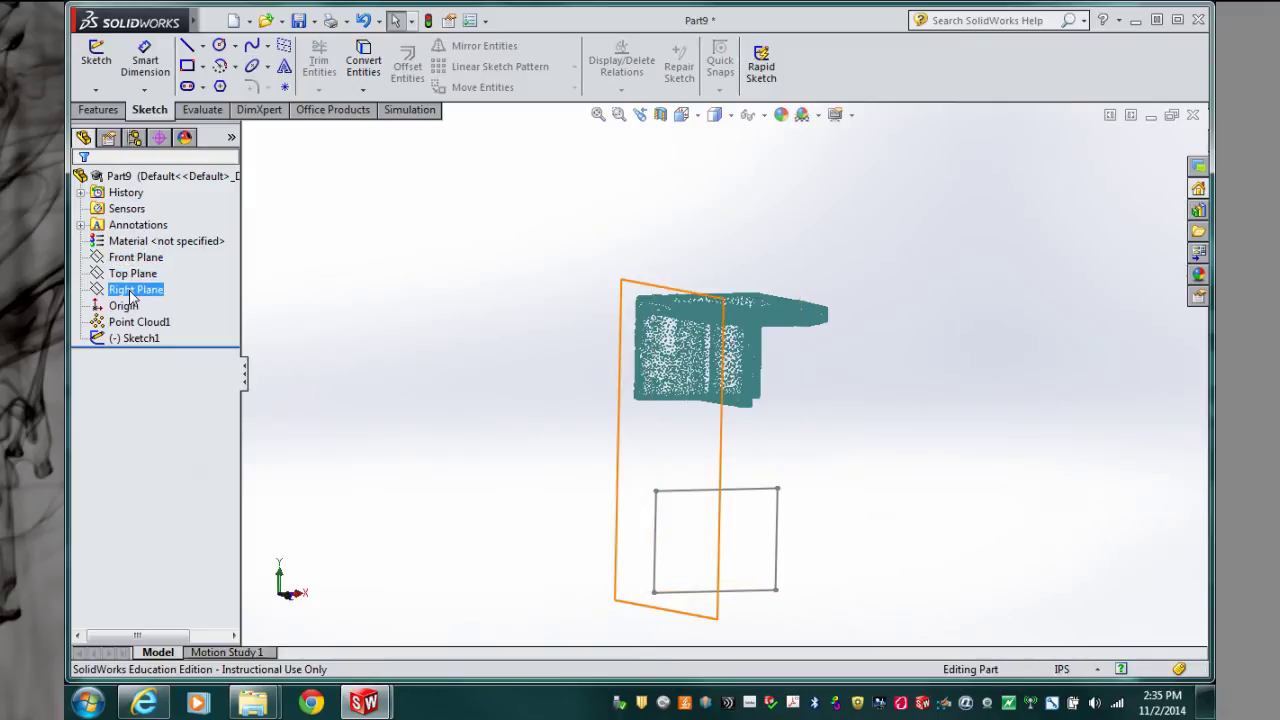
pyautogui.click(130, 292)
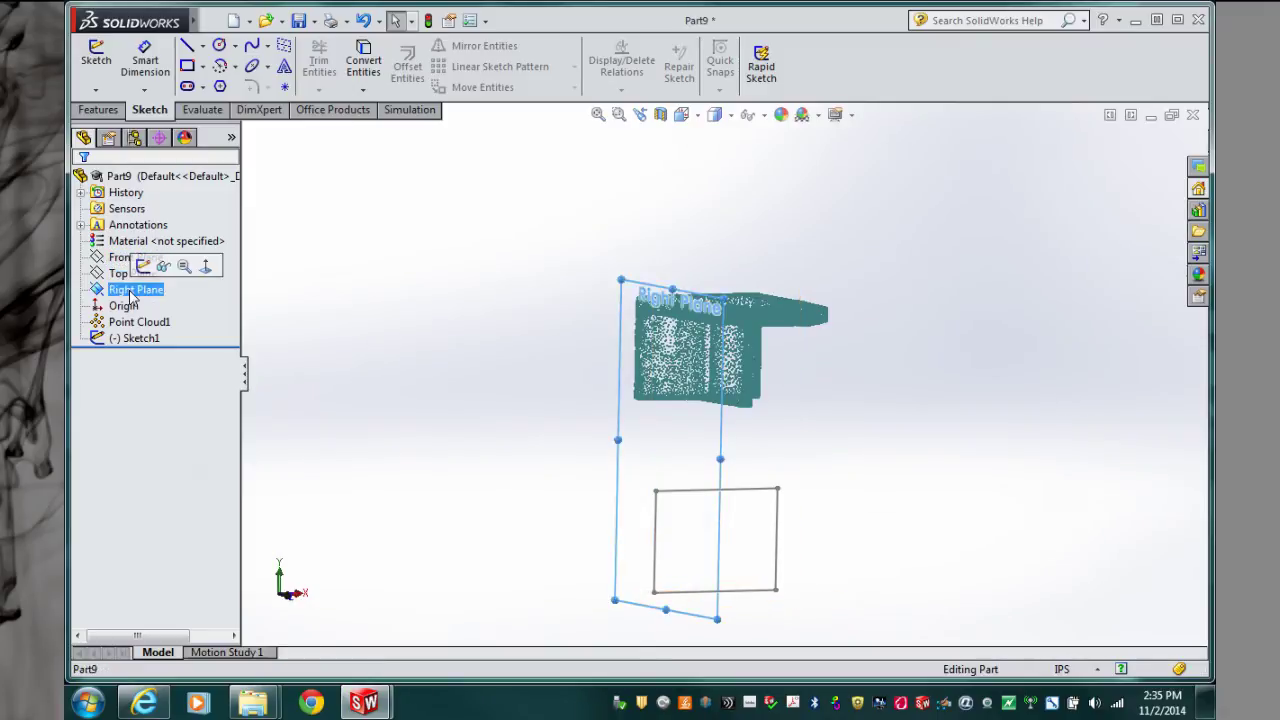
pyautogui.click(206, 265)
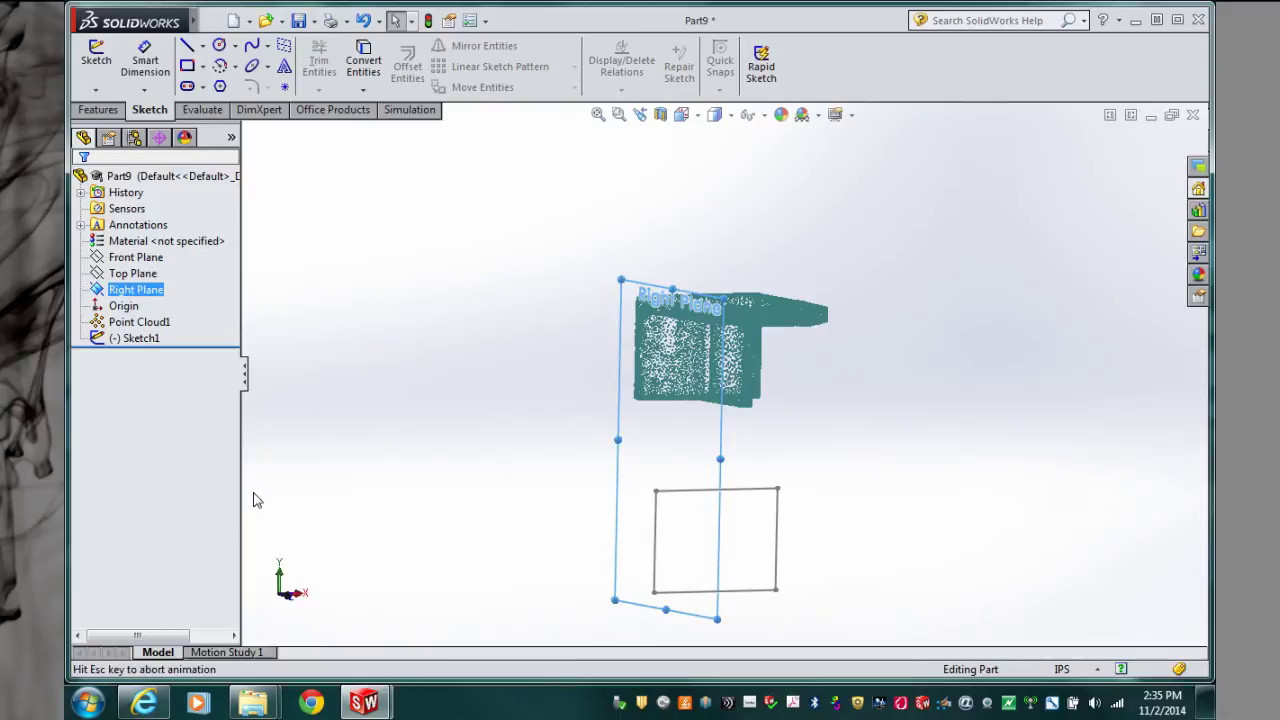
pyautogui.click(95, 67)
pyautogui.click(187, 65)
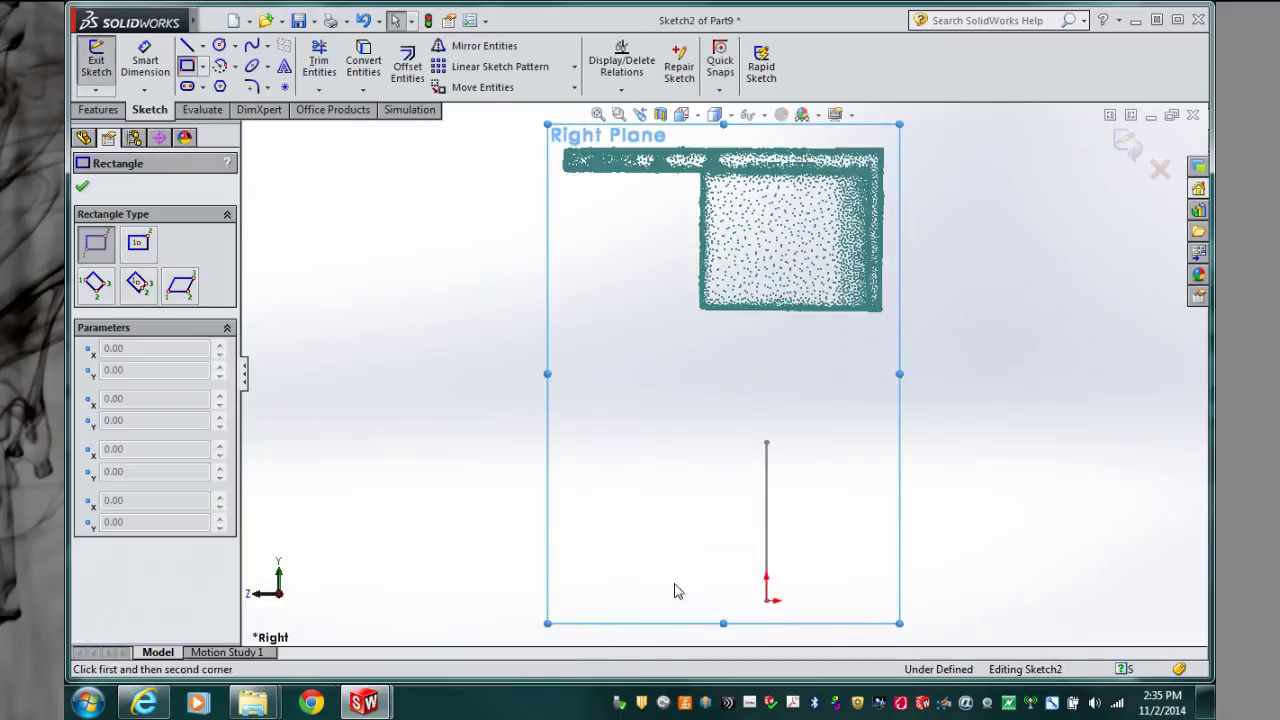
pyautogui.click(768, 602)
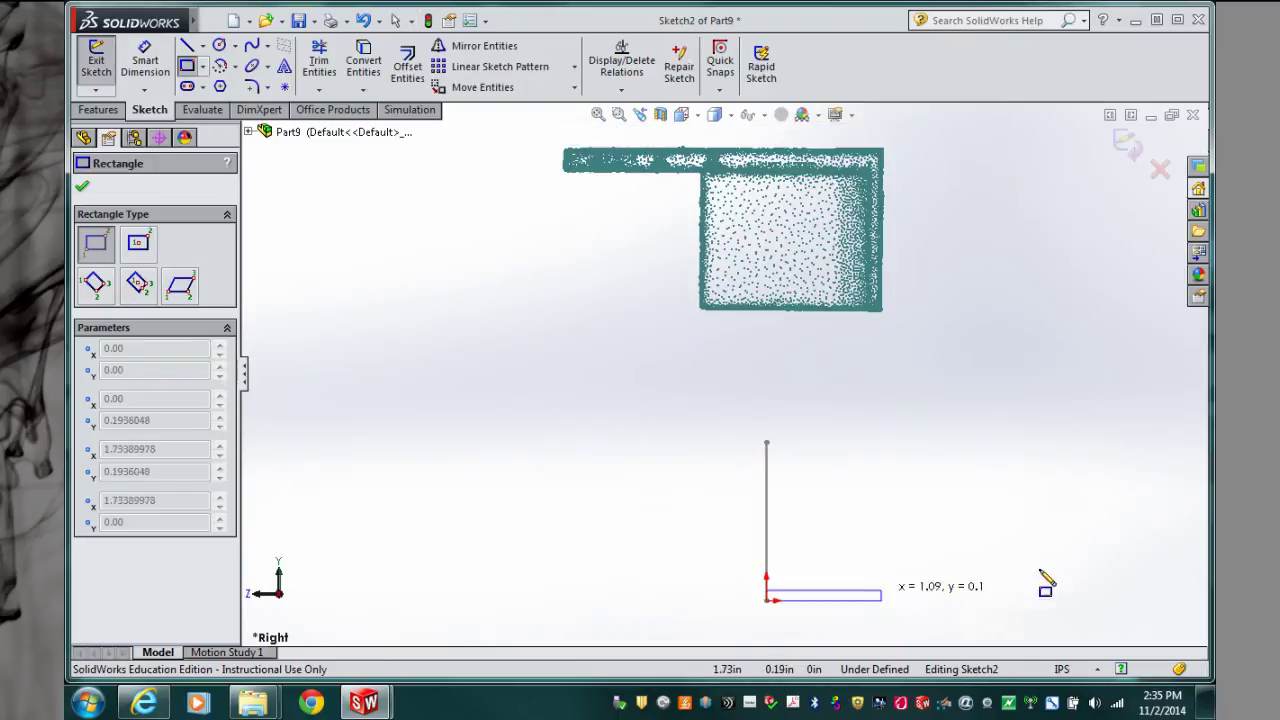
pyautogui.click(1119, 447)
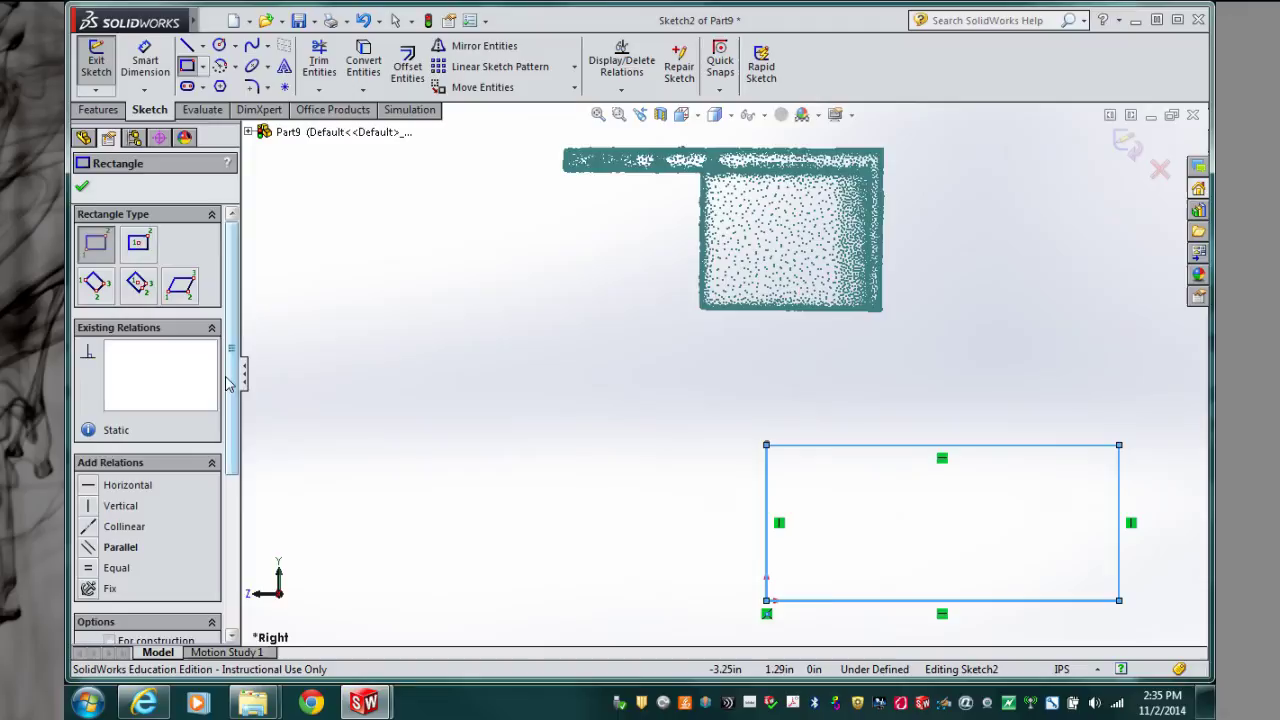
# Set the Right Plane rectangle's corner coordinates to 3 in wide and 1.5 in high, and exit the sketch.
pyautogui.moveTo(228, 390); pyautogui.dragTo(244, 562)
pyautogui.click(158, 501)
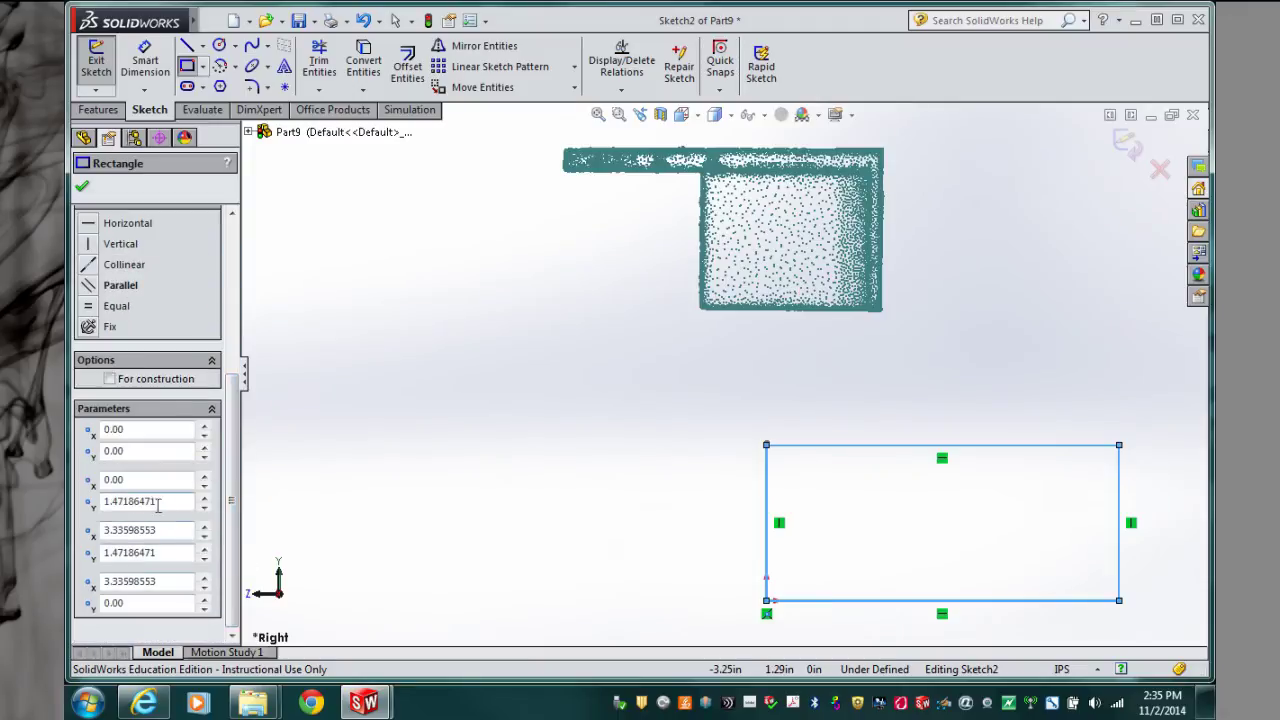
pyautogui.moveTo(158, 501); pyautogui.dragTo(93, 502)
pyautogui.write('1.5')
pyautogui.press('Tab')
pyautogui.write('3')
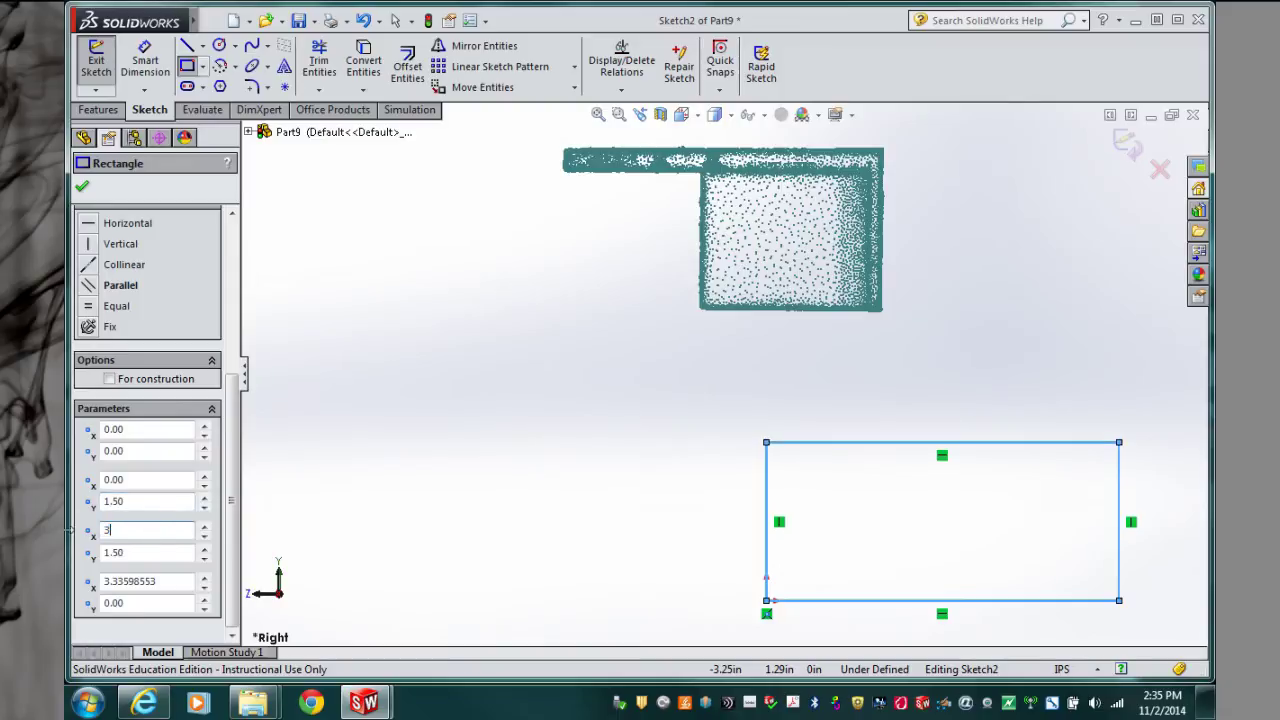
pyautogui.press('Return')
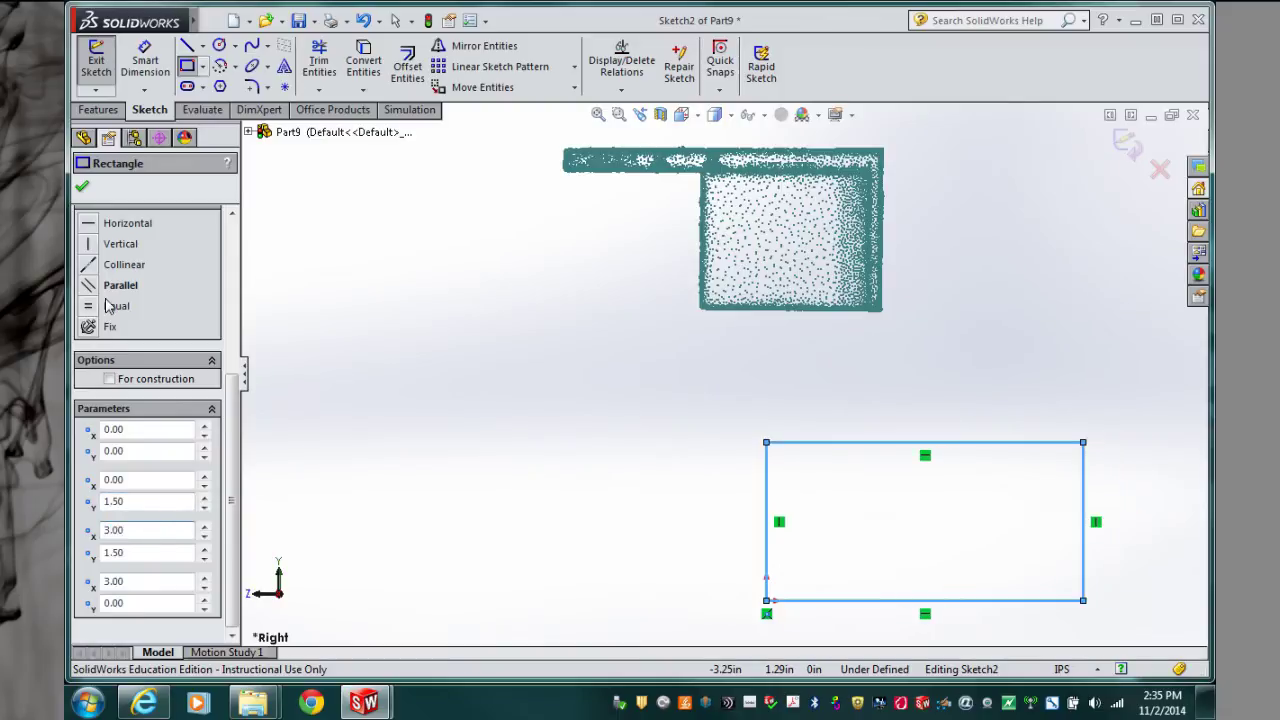
pyautogui.click(84, 188)
pyautogui.press('Escape')
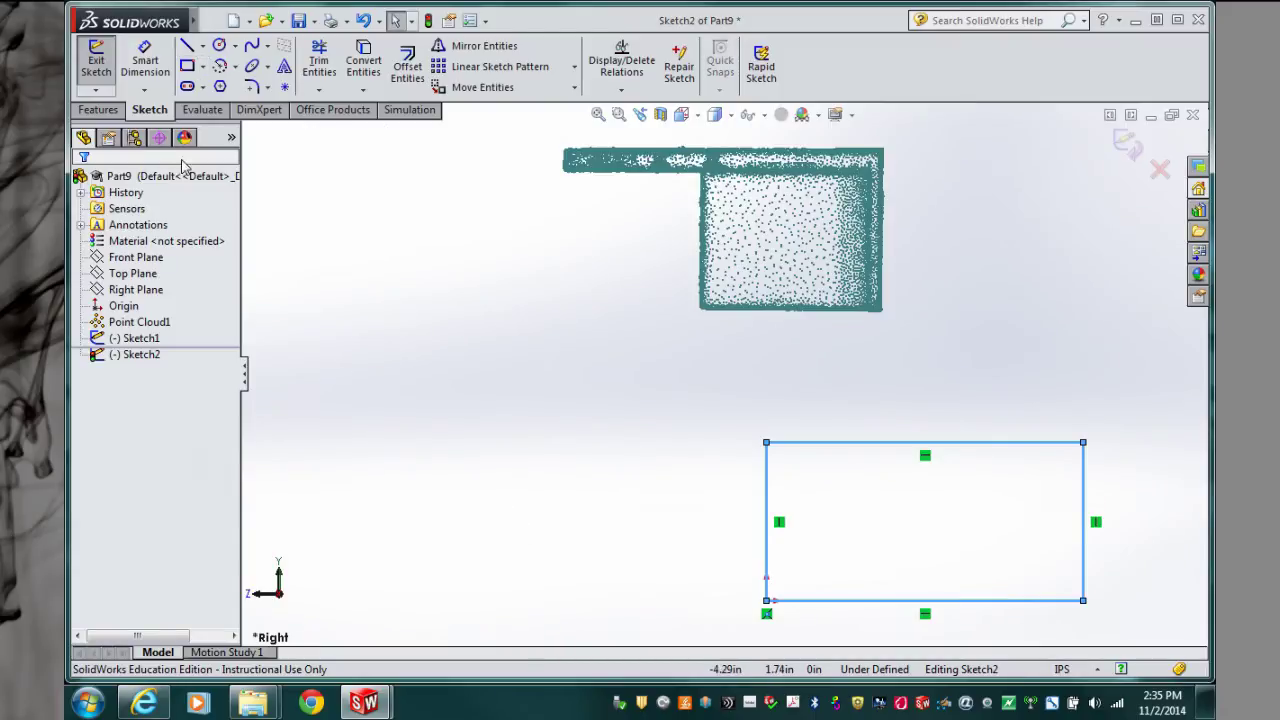
pyautogui.click(104, 66)
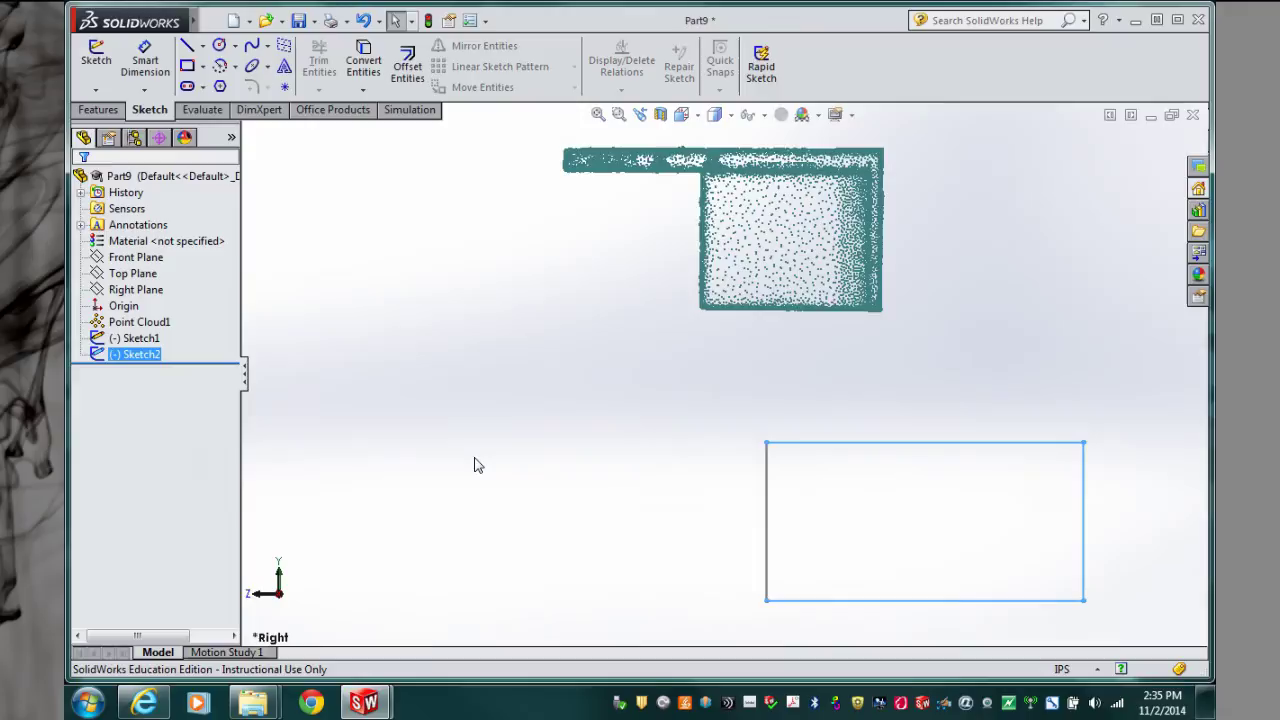
pyautogui.moveTo(700, 400)
pyautogui.mouseDown(button='middle')
pyautogui.moveTo(740, 420)
pyautogui.moveTo(735, 450)
pyautogui.moveTo(790, 410)
pyautogui.moveTo(720, 420)
pyautogui.mouseUp(button='middle')
pyautogui.moveTo(530, 468); pyautogui.dragTo(496, 471, button='middle')
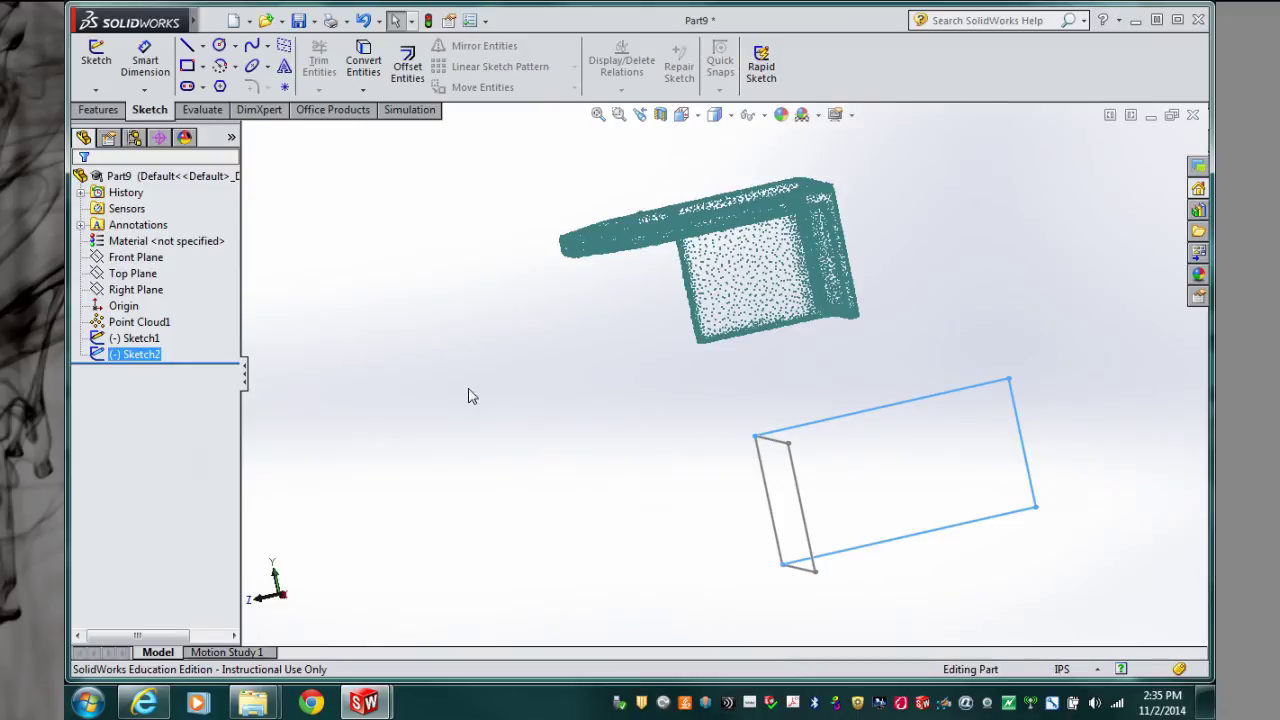
pyautogui.click(213, 20)
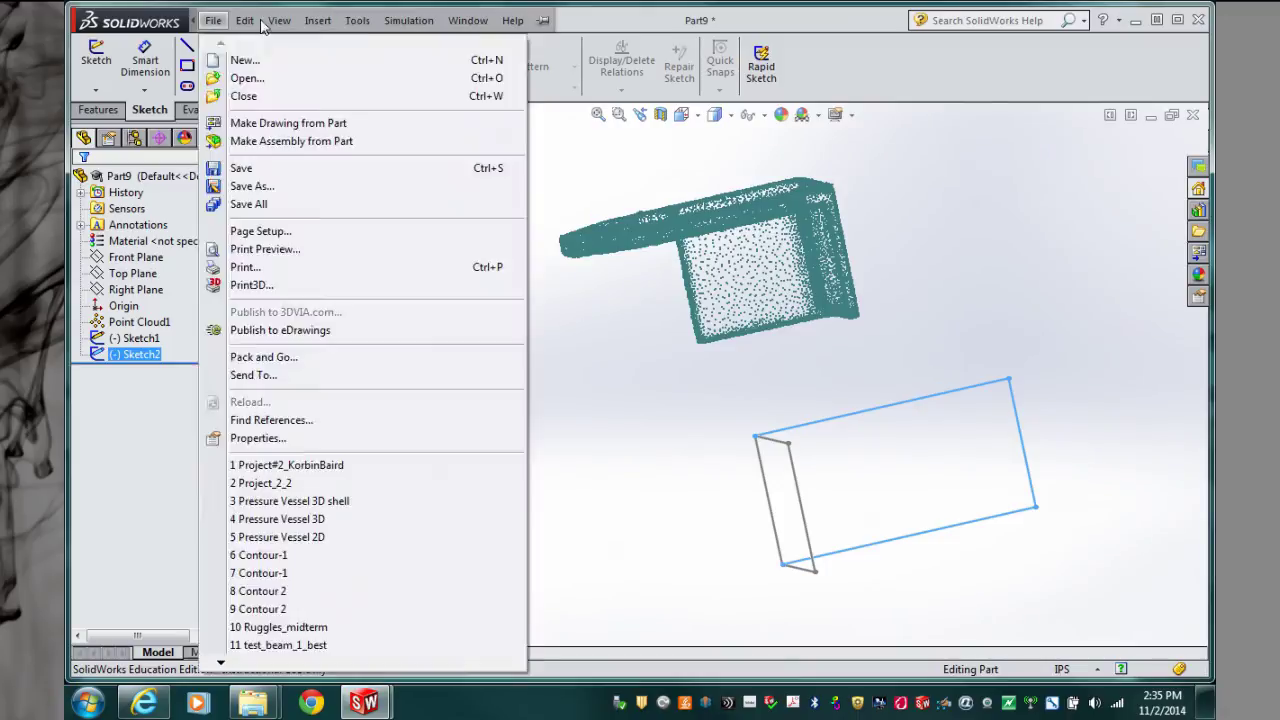
pyautogui.moveTo(358, 21)
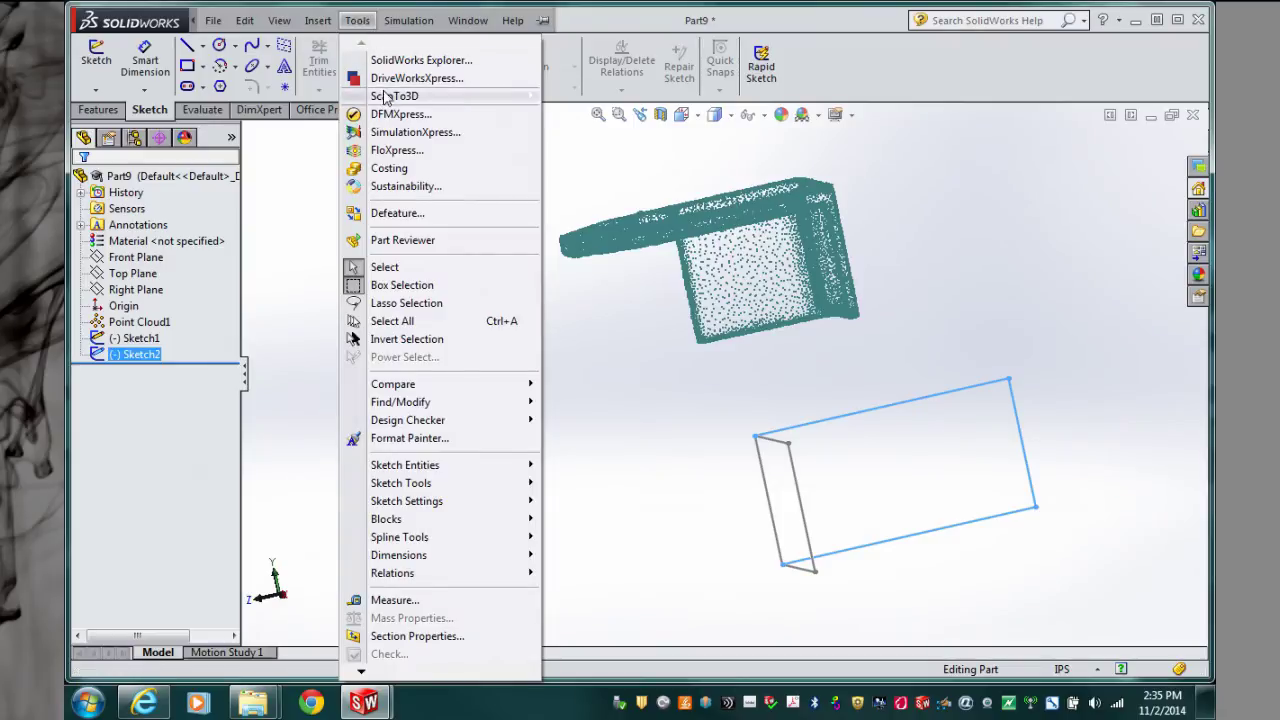
pyautogui.moveTo(387, 99)
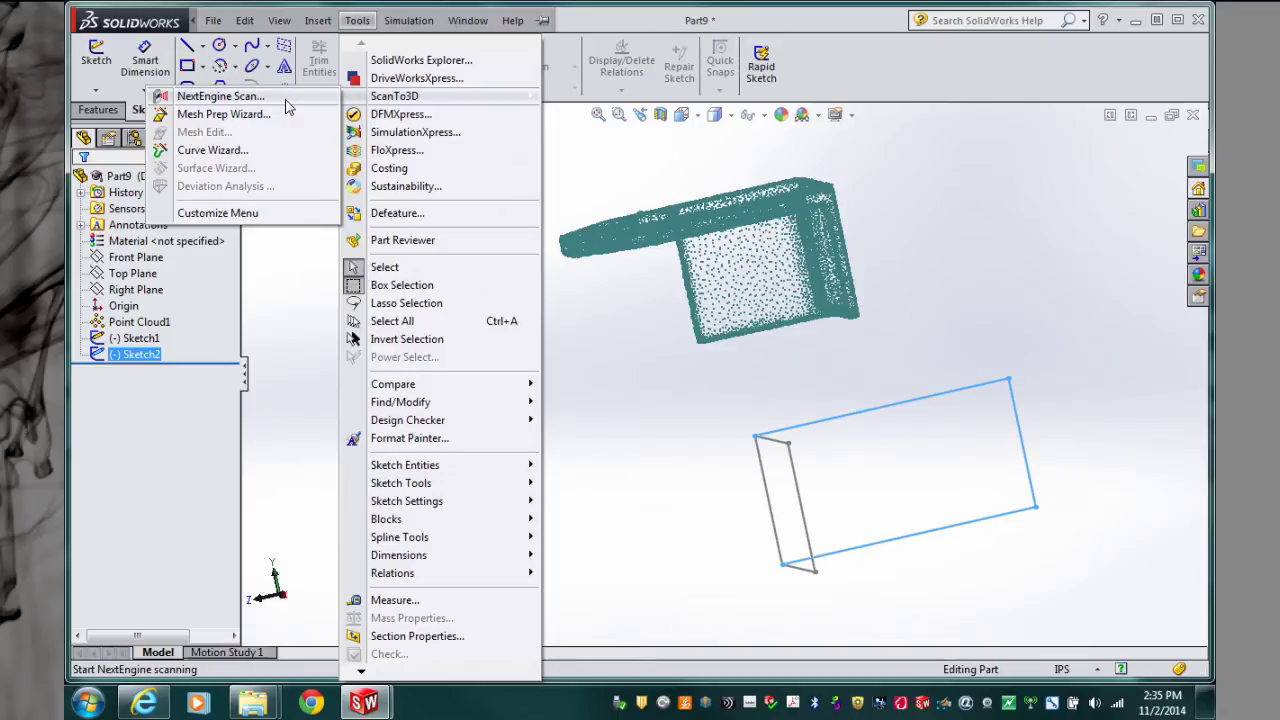
pyautogui.click(278, 395)
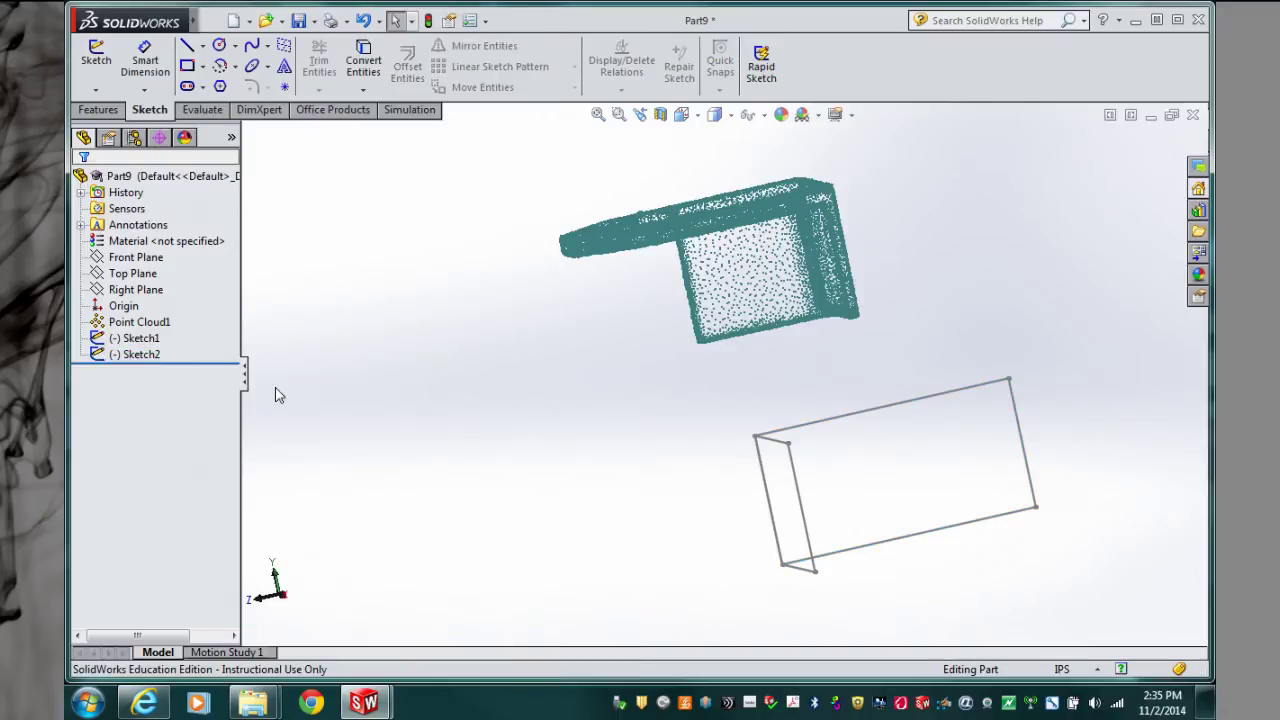
# Start the Mesh Prep Wizard on the imported point cloud and choose numeric input as the orientation method.
pyautogui.click(134, 322)
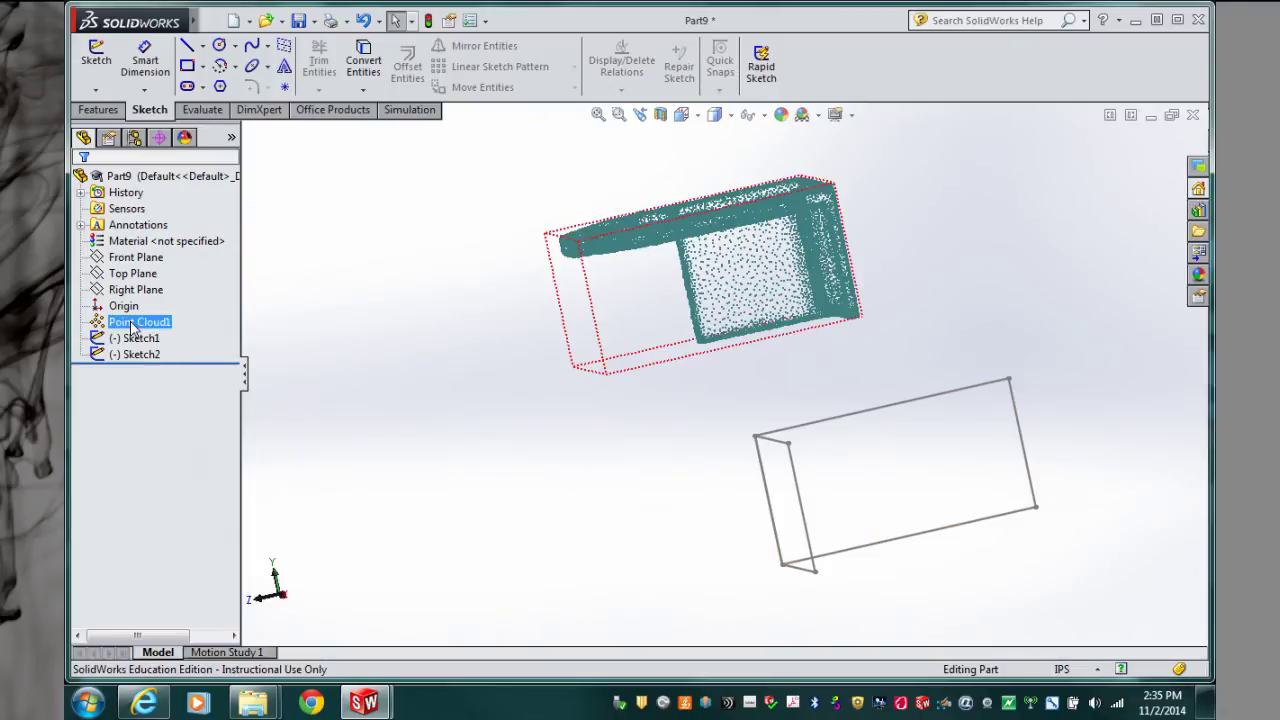
pyautogui.rightClick(133, 326)
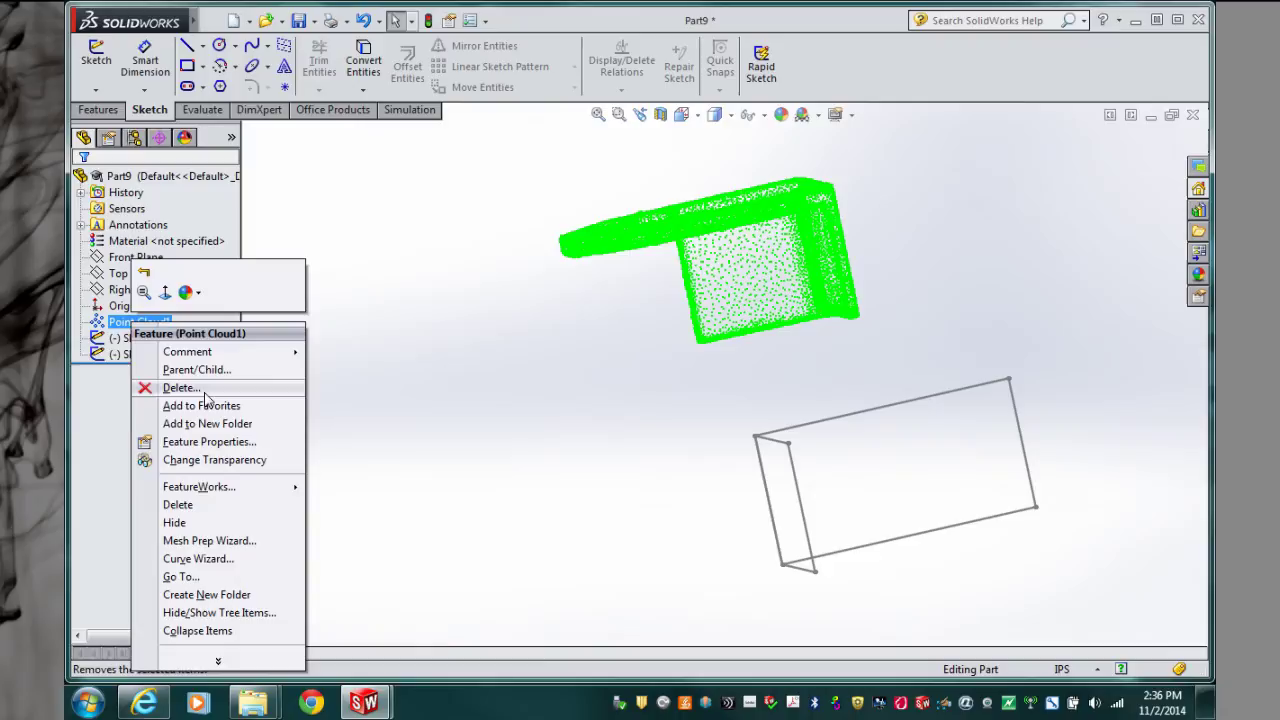
pyautogui.click(210, 540)
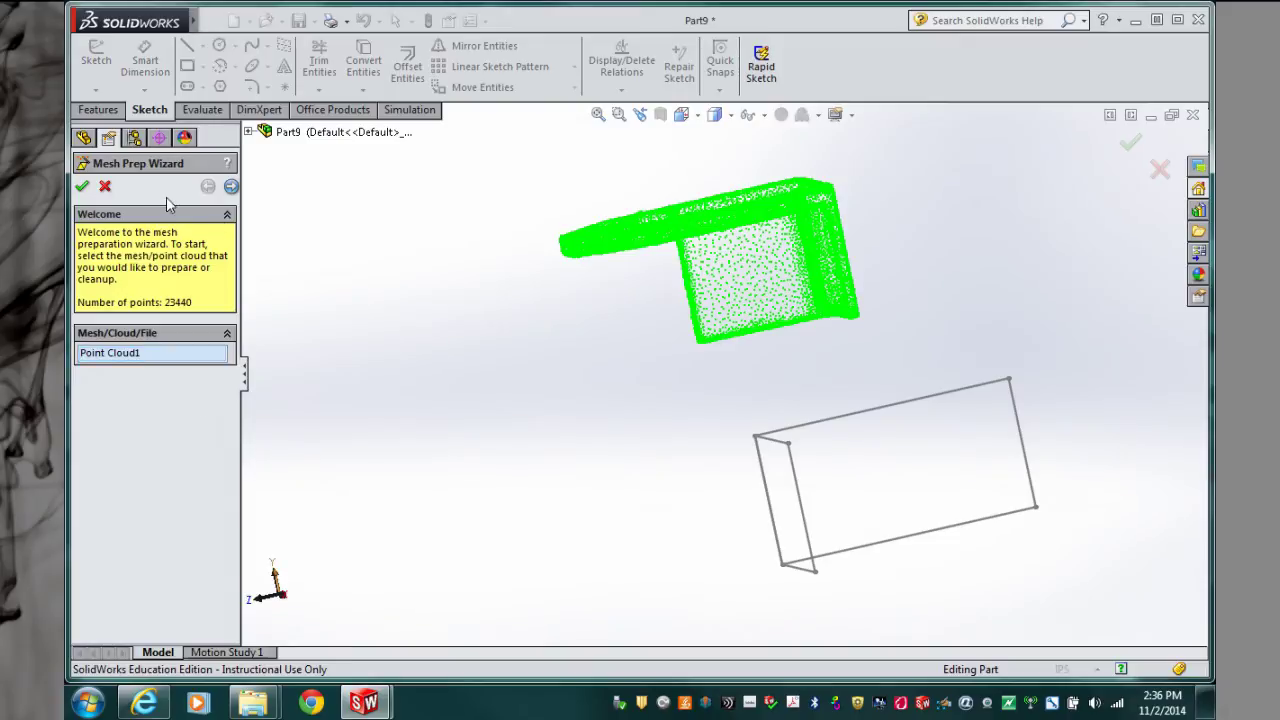
pyautogui.click(231, 186)
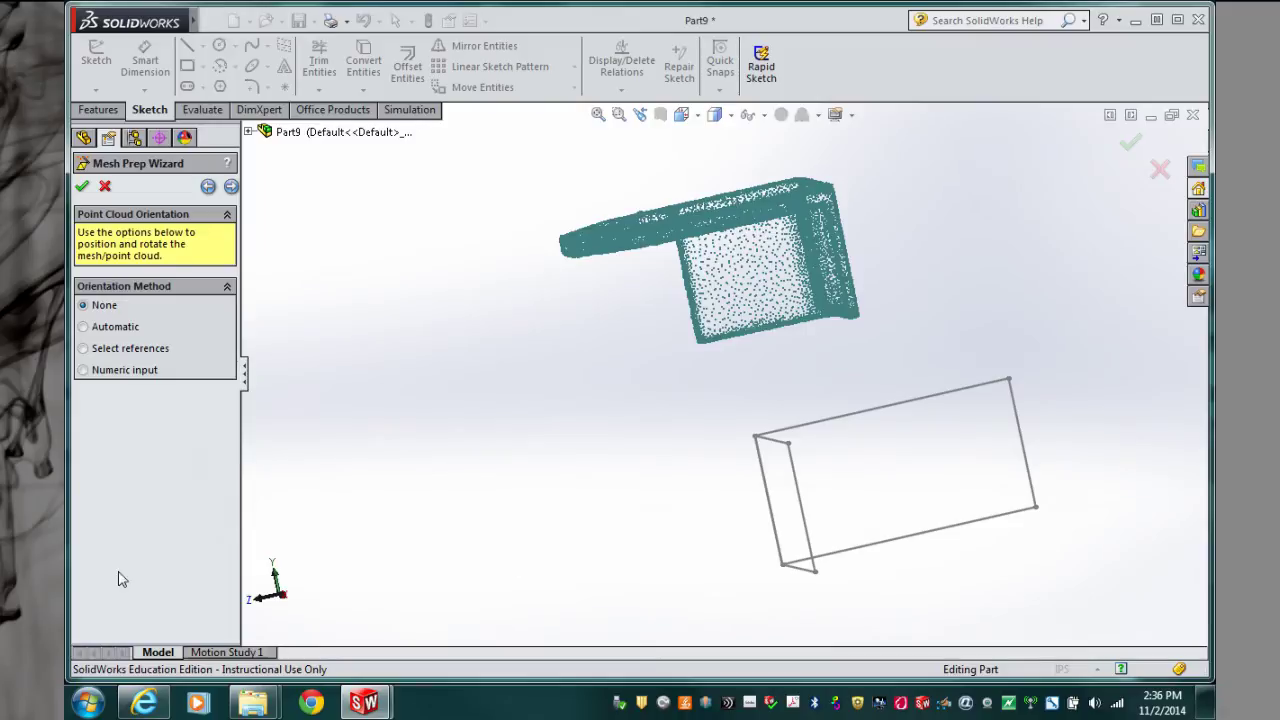
pyautogui.click(126, 350)
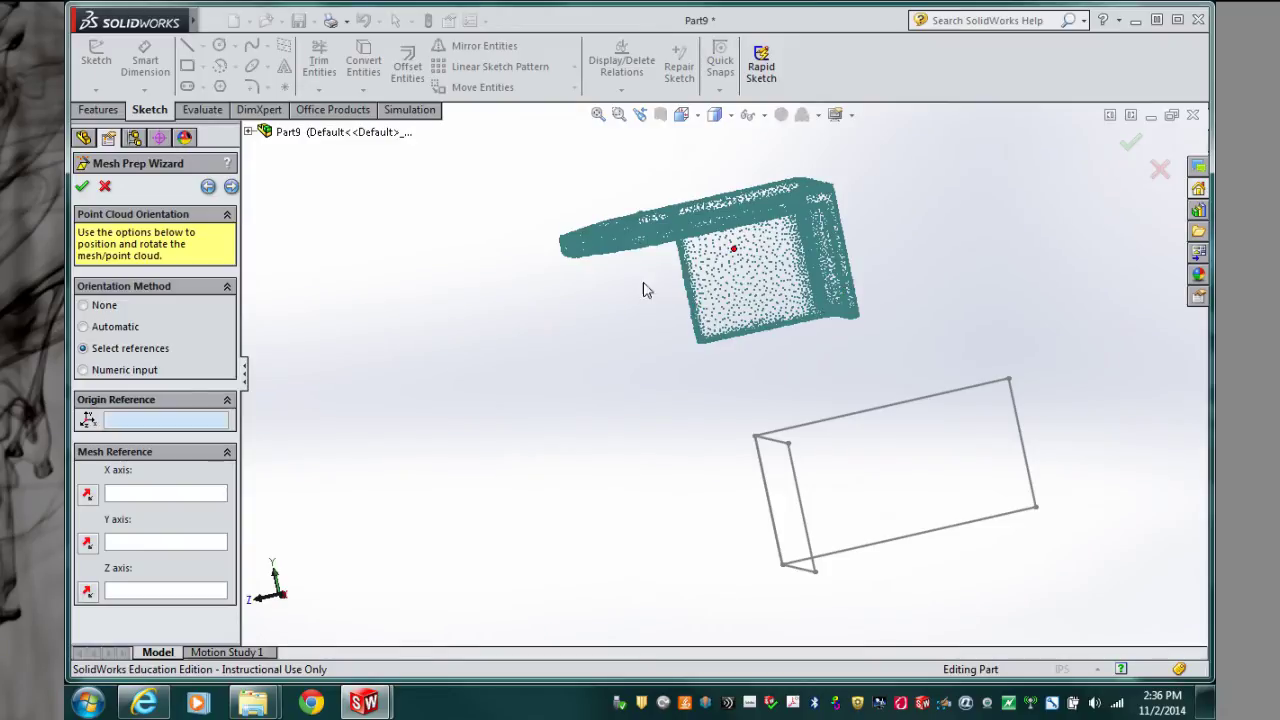
pyautogui.click(110, 371)
pyautogui.scroll(-1, 242, 480)
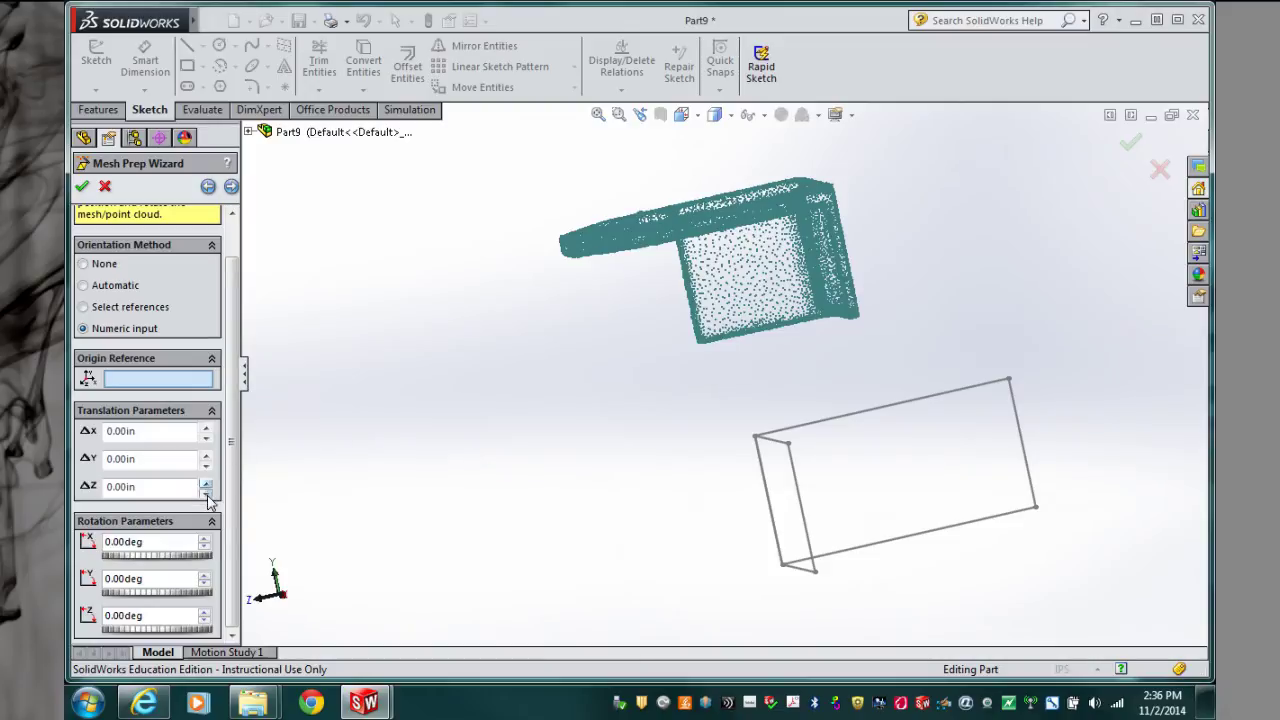
# Translate the point cloud by -0.125 in along X, -2.80 in along Y and -1.90 in along Z to align it with the reference rectangles.
pyautogui.moveTo(206, 492); pyautogui.dragTo(205, 468)
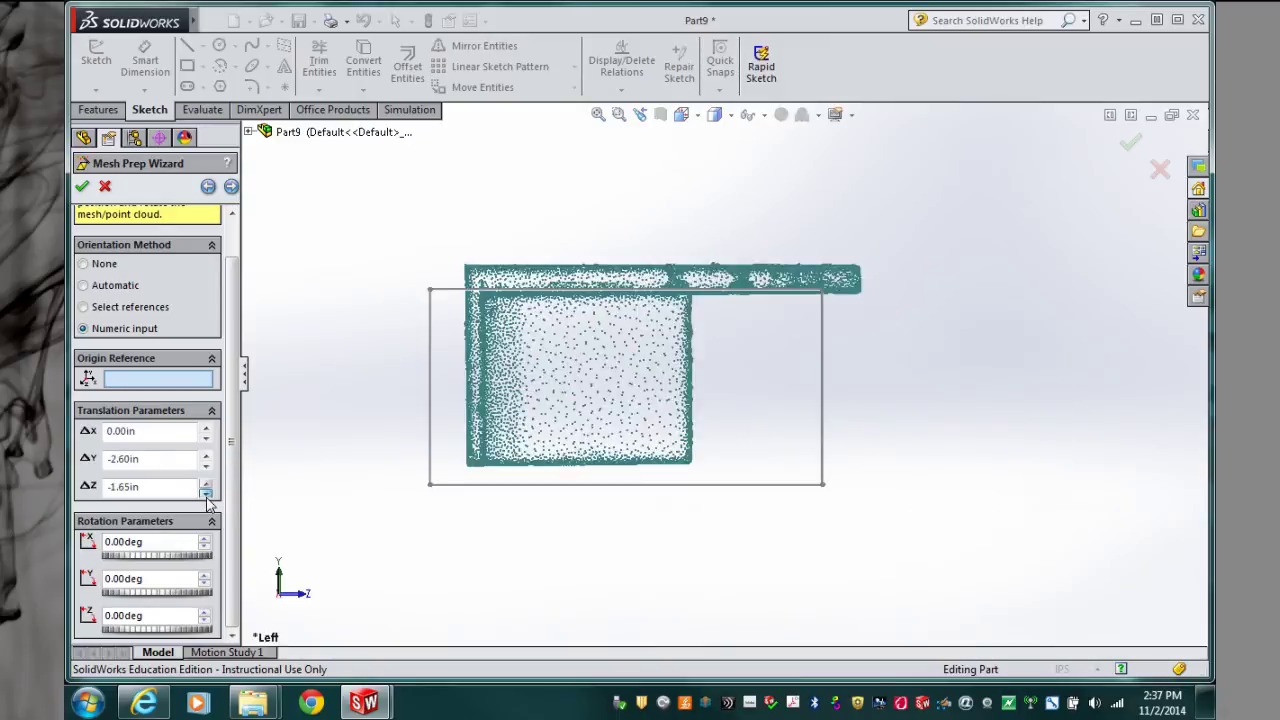
pyautogui.moveTo(205, 493); pyautogui.dragTo(205, 495)
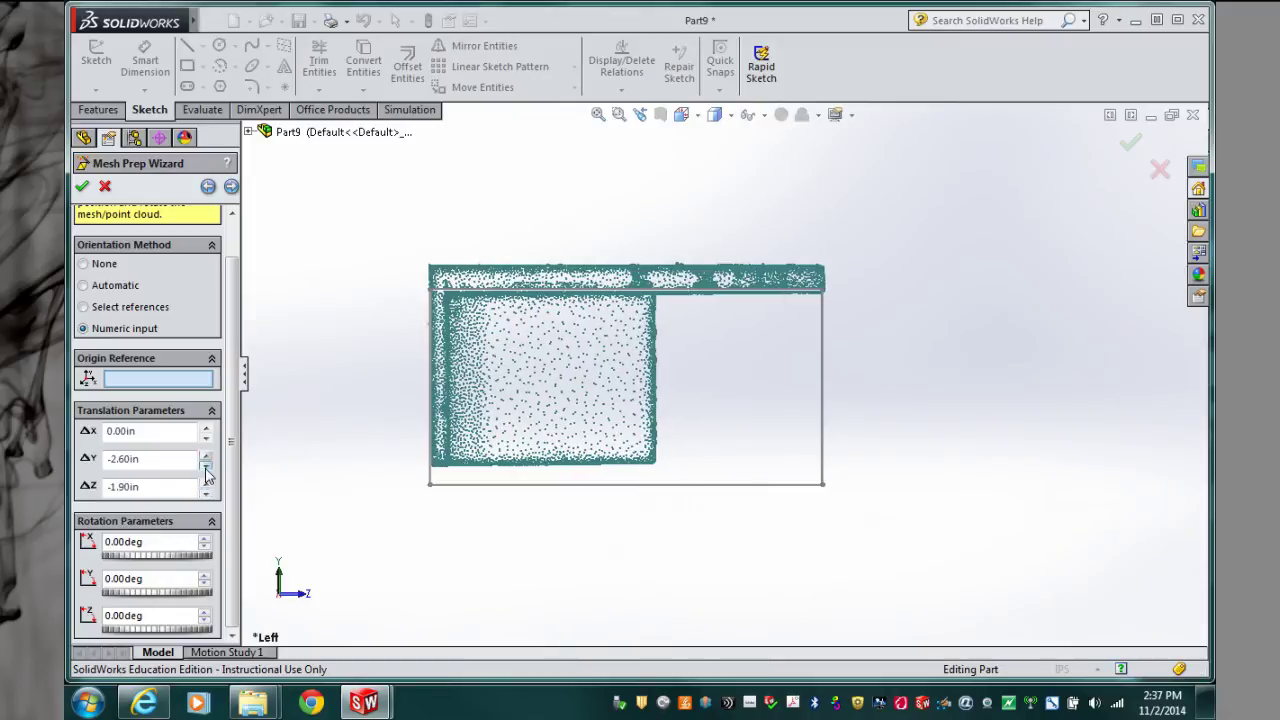
pyautogui.moveTo(207, 472); pyautogui.dragTo(207, 472)
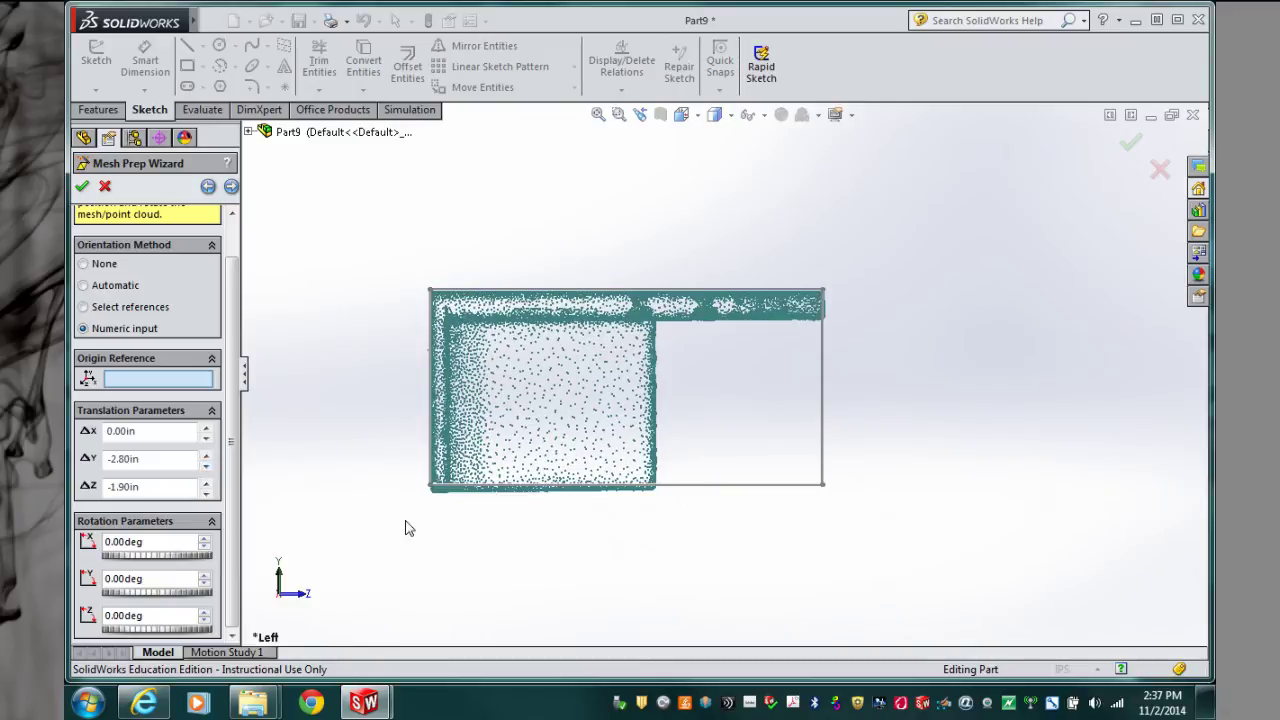
pyautogui.moveTo(406, 528); pyautogui.dragTo(680, 339, button='middle')
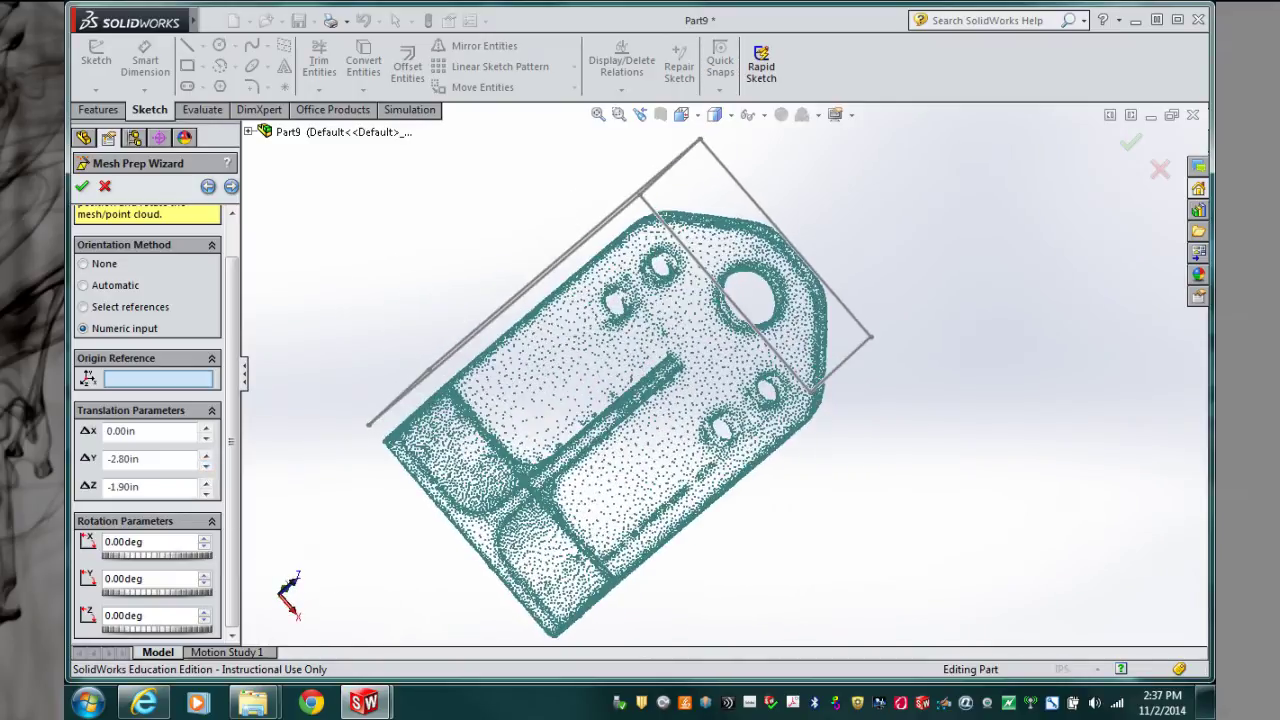
pyautogui.click(206, 437)
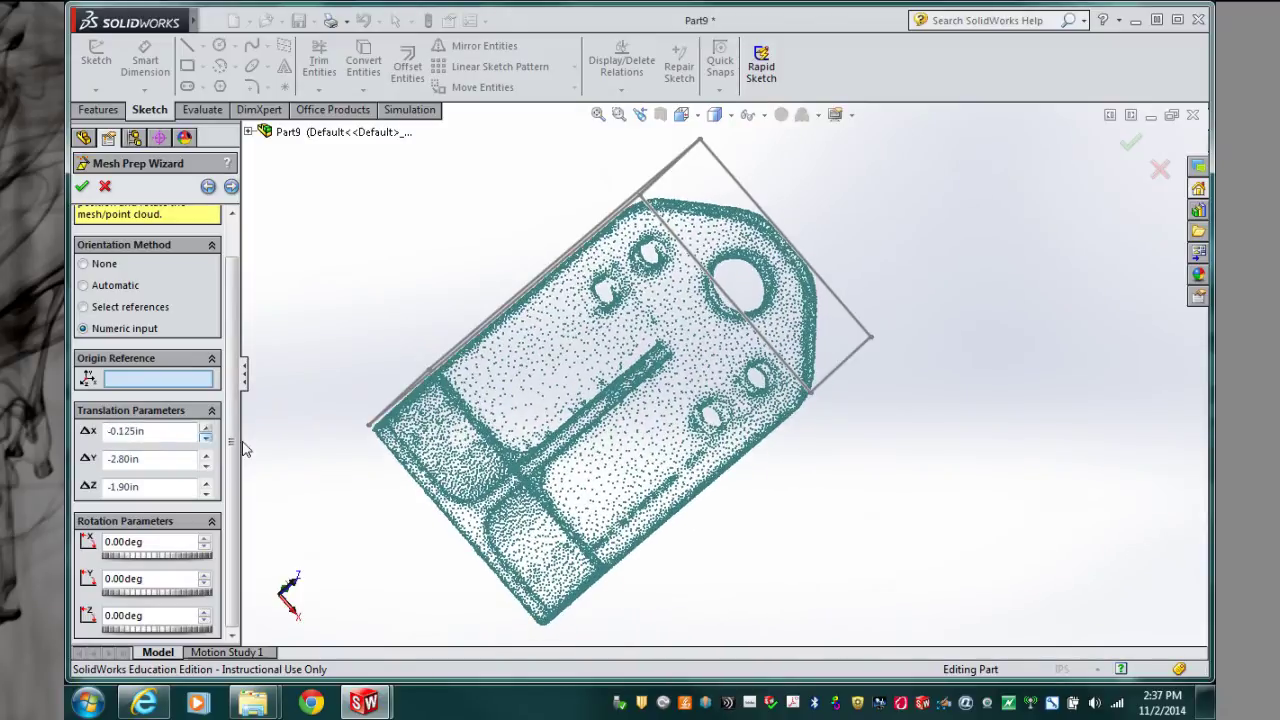
pyautogui.moveTo(322, 489); pyautogui.dragTo(420, 450, button='middle')
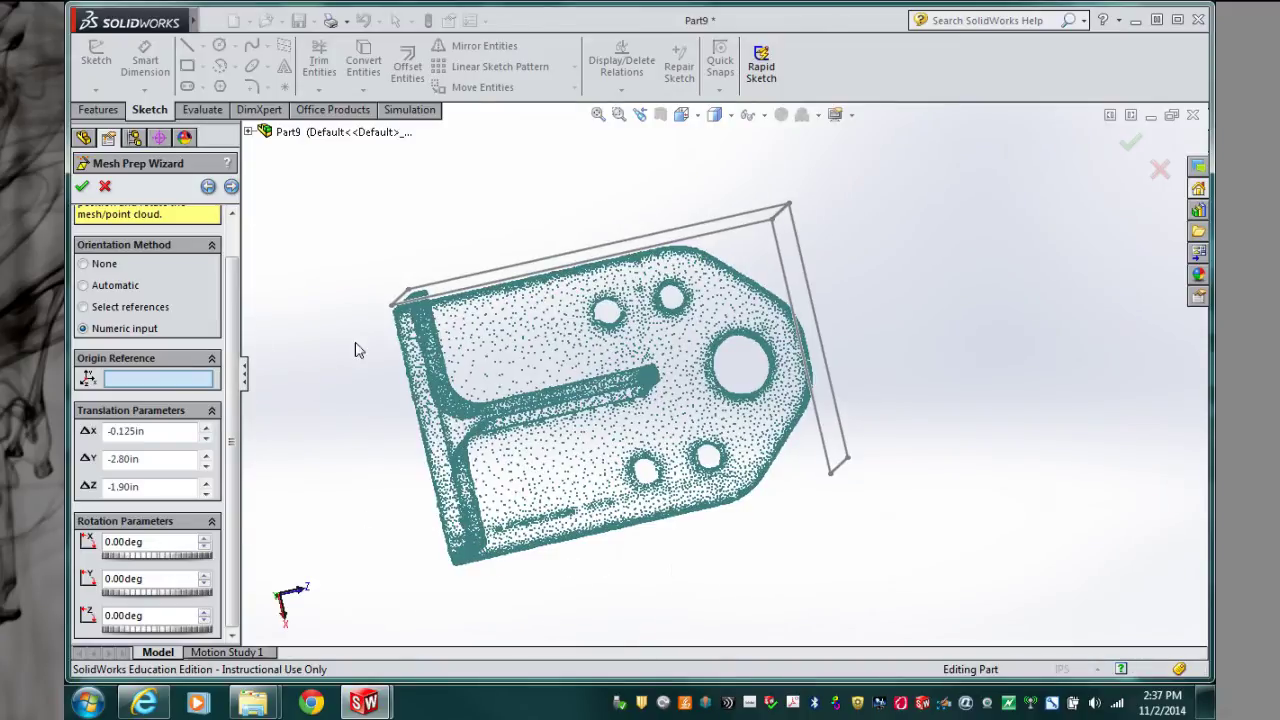
pyautogui.moveTo(372, 418); pyautogui.dragTo(376, 422, button='middle')
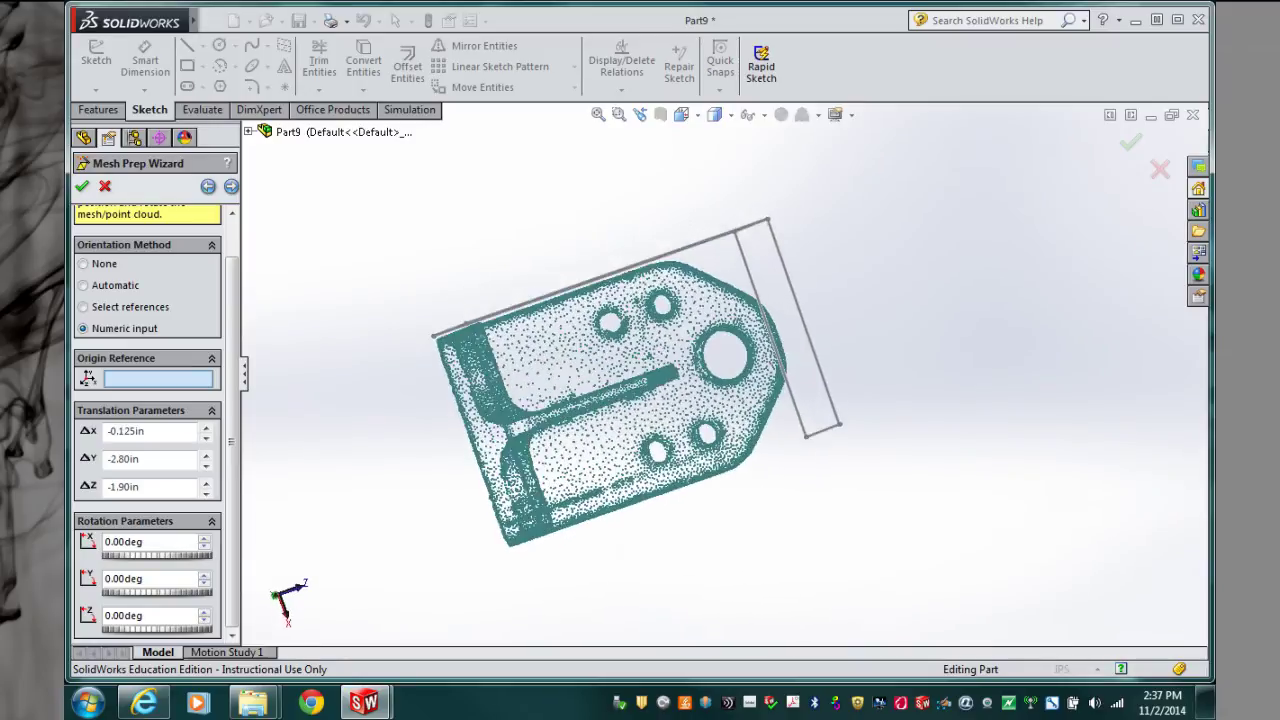
pyautogui.moveTo(376, 422); pyautogui.dragTo(450, 420, button='middle')
pyautogui.moveTo(679, 365); pyautogui.dragTo(880, 400, button='middle')
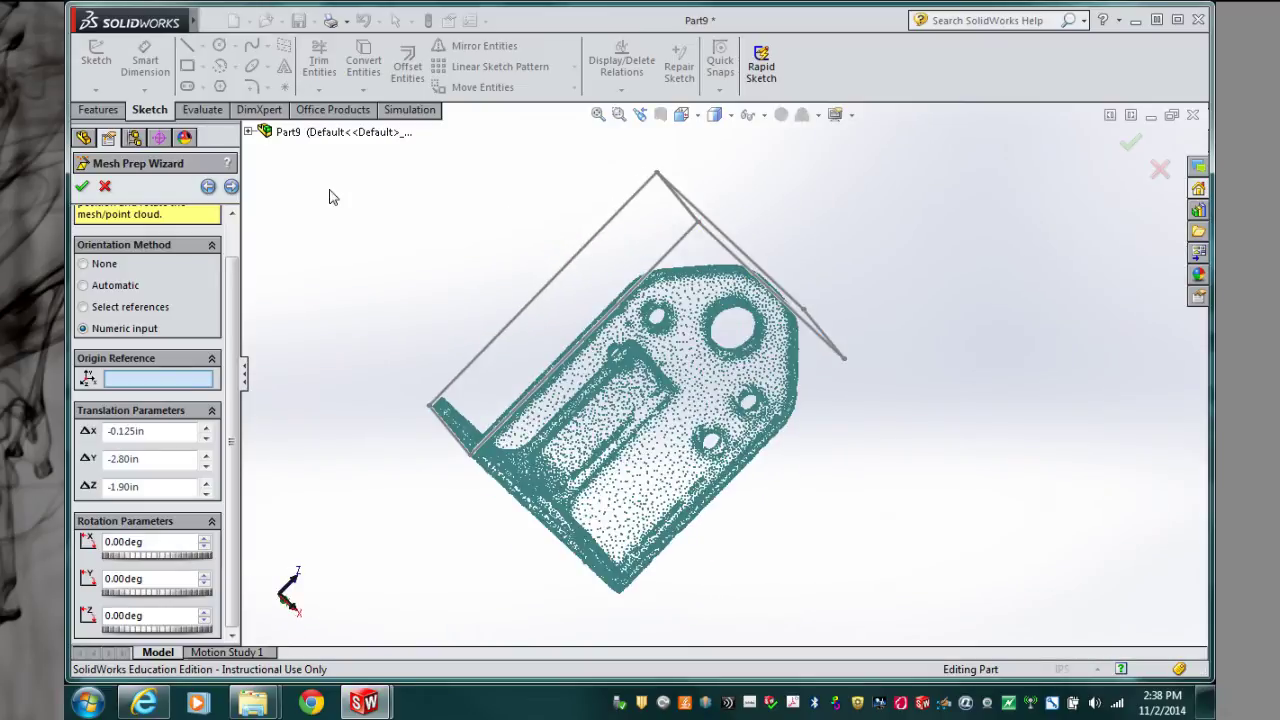
# Generate the mesh without noise removal or data deletion, keeping simplification at 0% reduction with Random sampling.
pyautogui.click(231, 187)
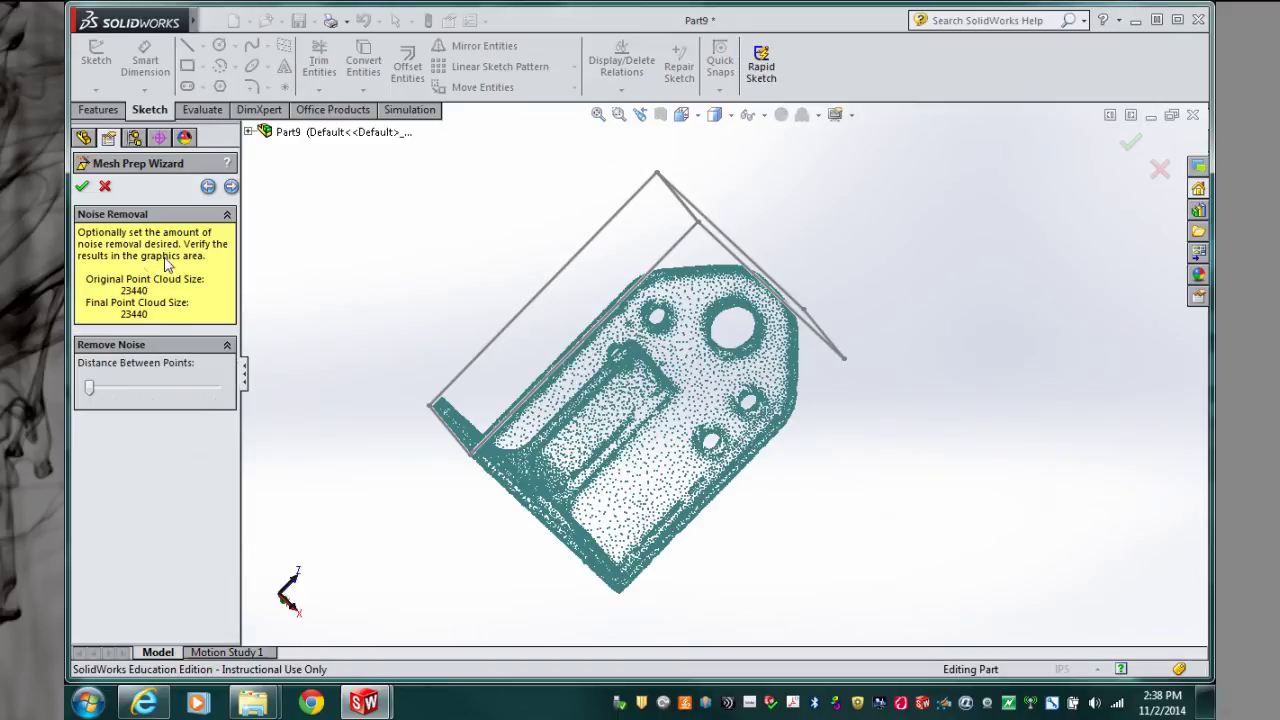
pyautogui.click(231, 187)
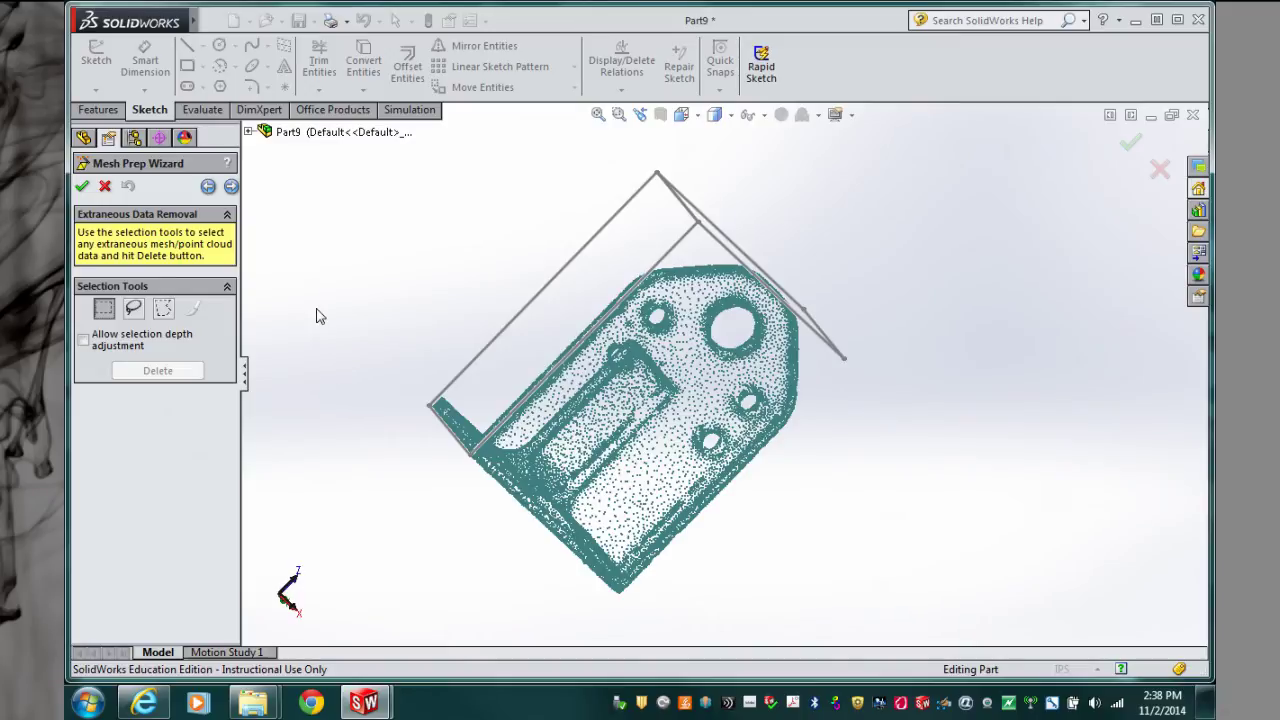
pyautogui.click(231, 187)
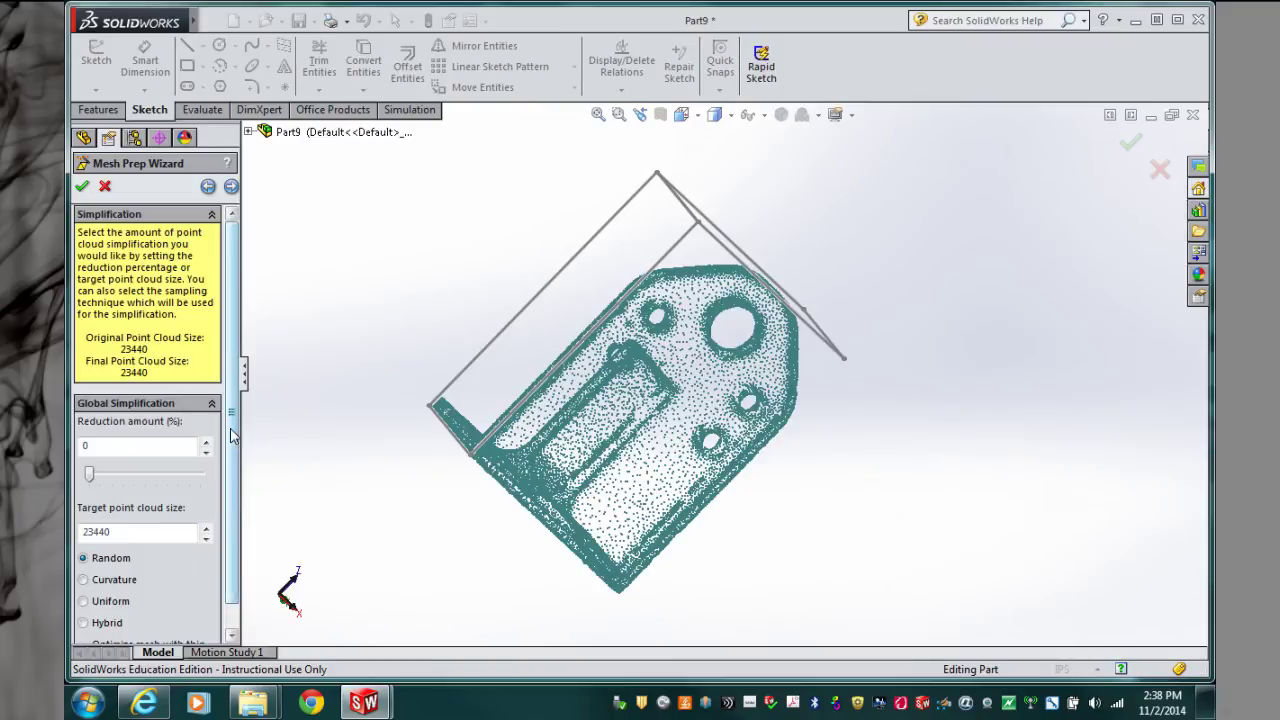
pyautogui.scroll(-1, 228, 453)
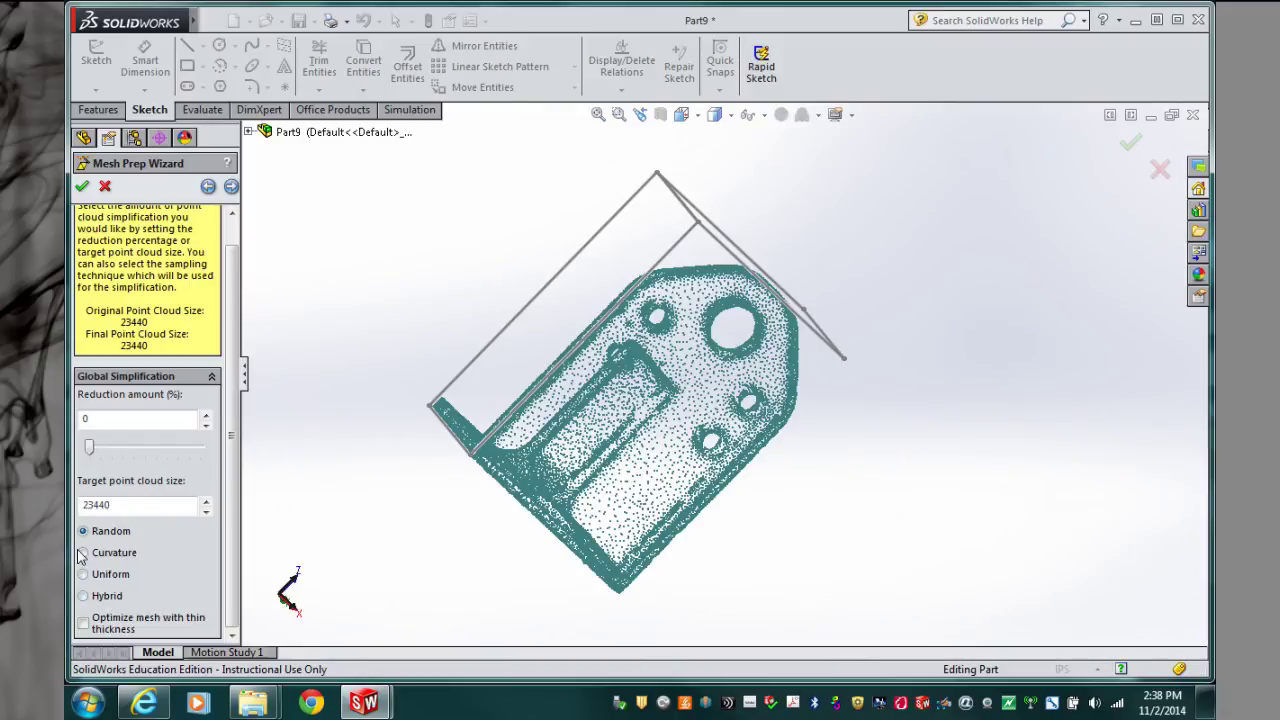
pyautogui.click(231, 187)
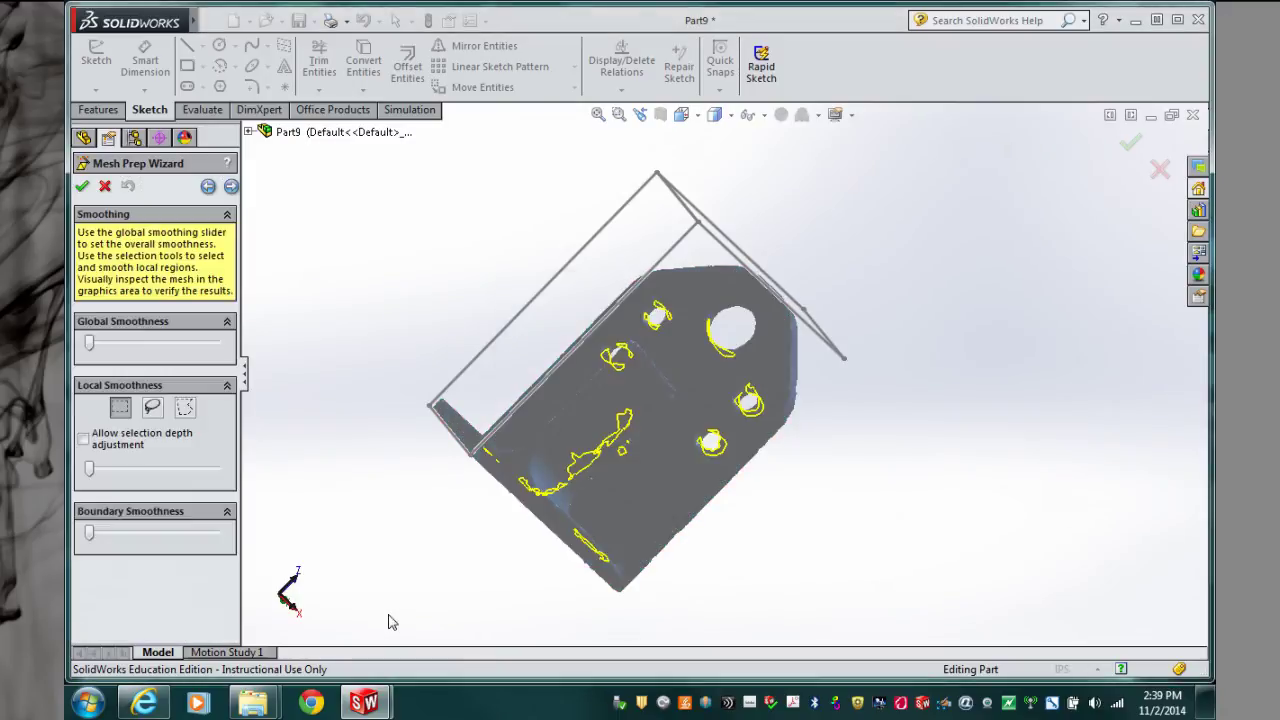
# Inspect the generated bracket mesh from several sides and proceed to hole filling without applying any smoothing.
pyautogui.moveTo(435, 576); pyautogui.dragTo(556, 460, button='middle')
pyautogui.moveTo(540, 530); pyautogui.dragTo(580, 465, button='middle')
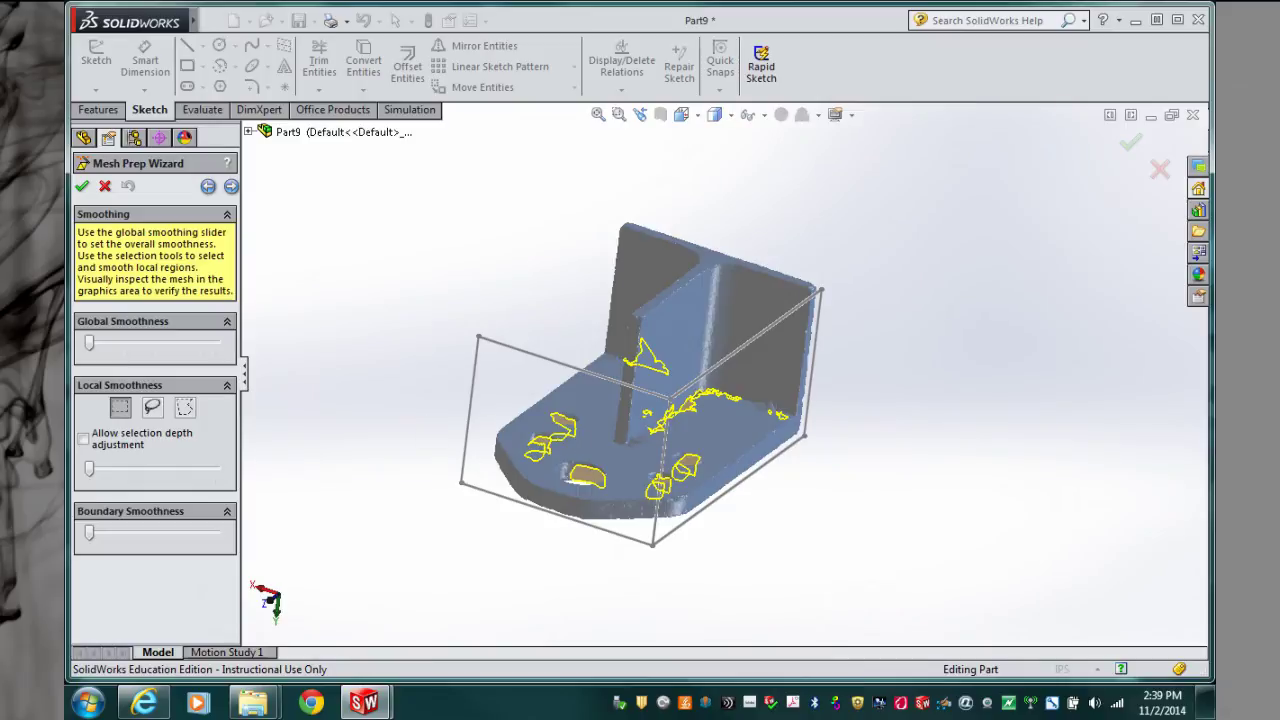
pyautogui.moveTo(431, 427); pyautogui.dragTo(586, 450, button='middle')
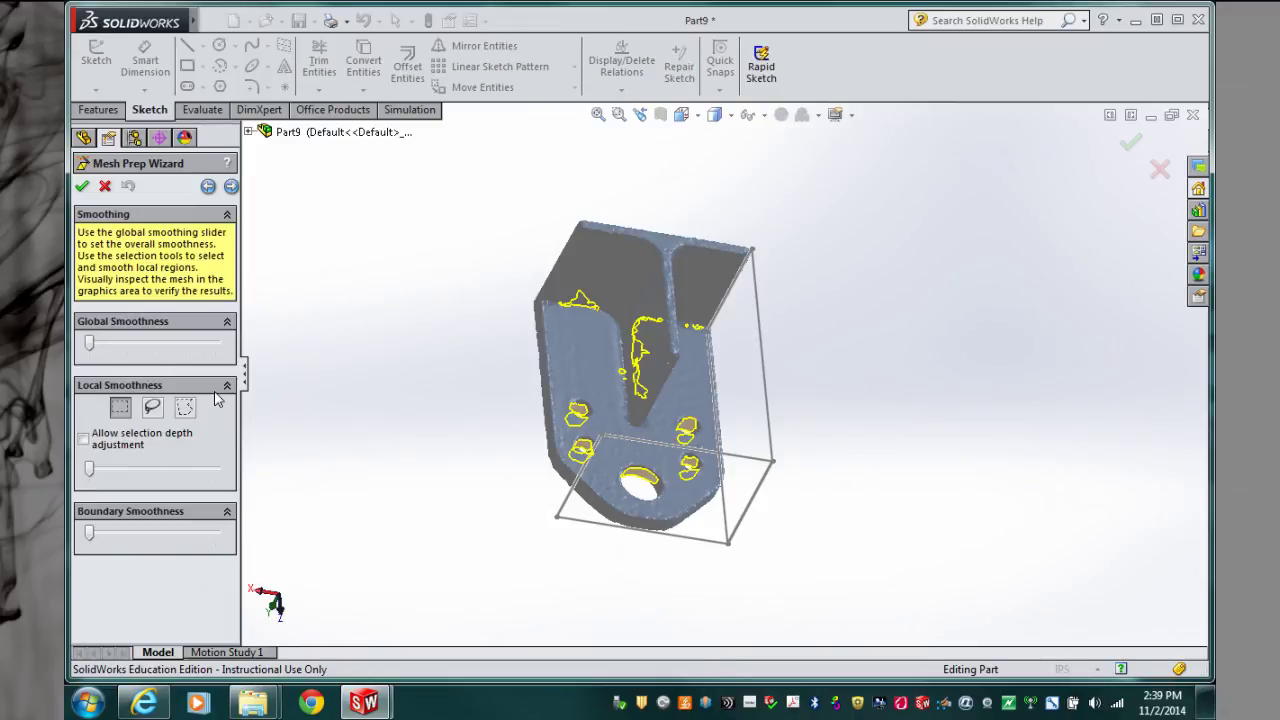
pyautogui.click(231, 186)
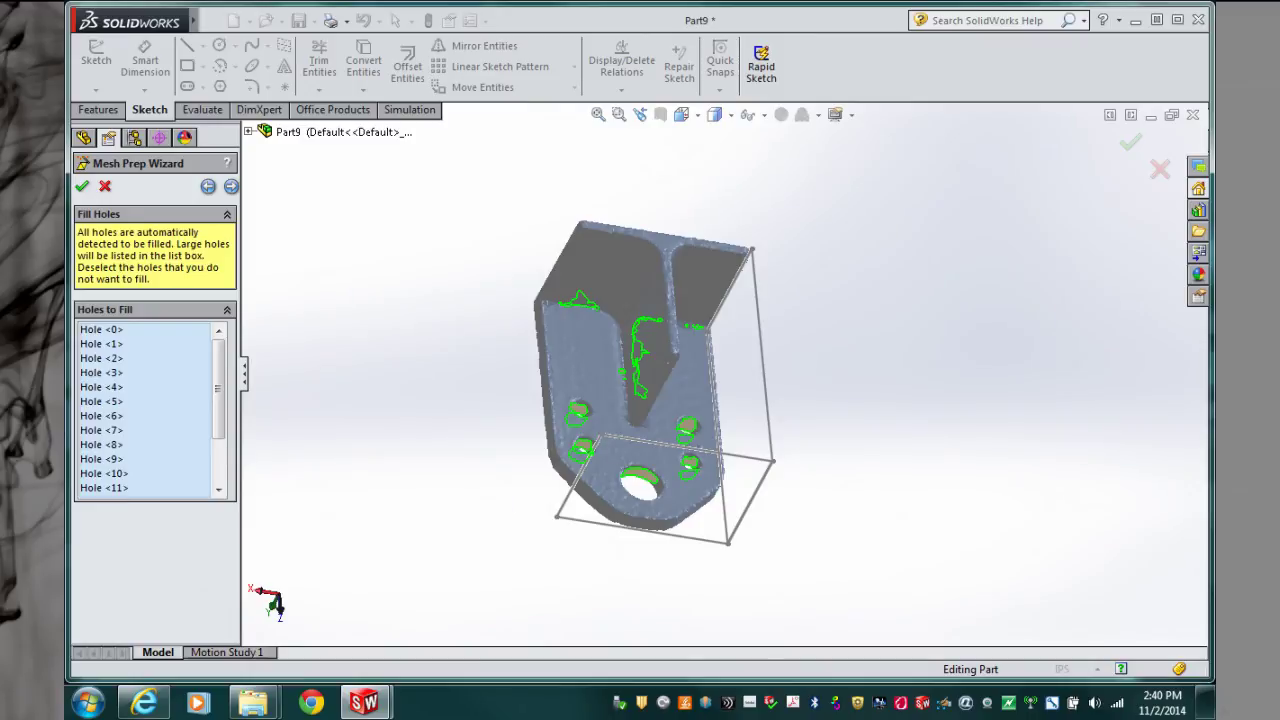
# Fill all of the automatically detected holes in the bracket mesh.
pyautogui.moveTo(500, 480); pyautogui.dragTo(500, 540, button='middle')
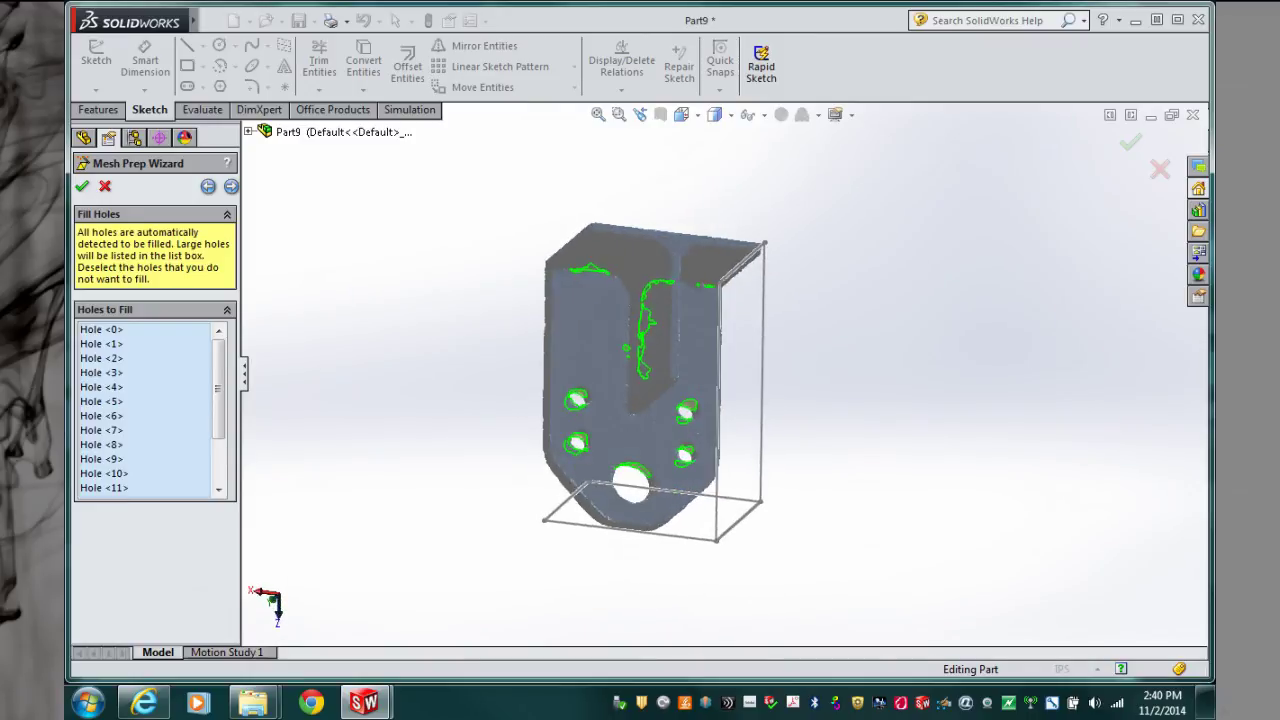
pyautogui.moveTo(695, 402); pyautogui.dragTo(720, 405, button='middle')
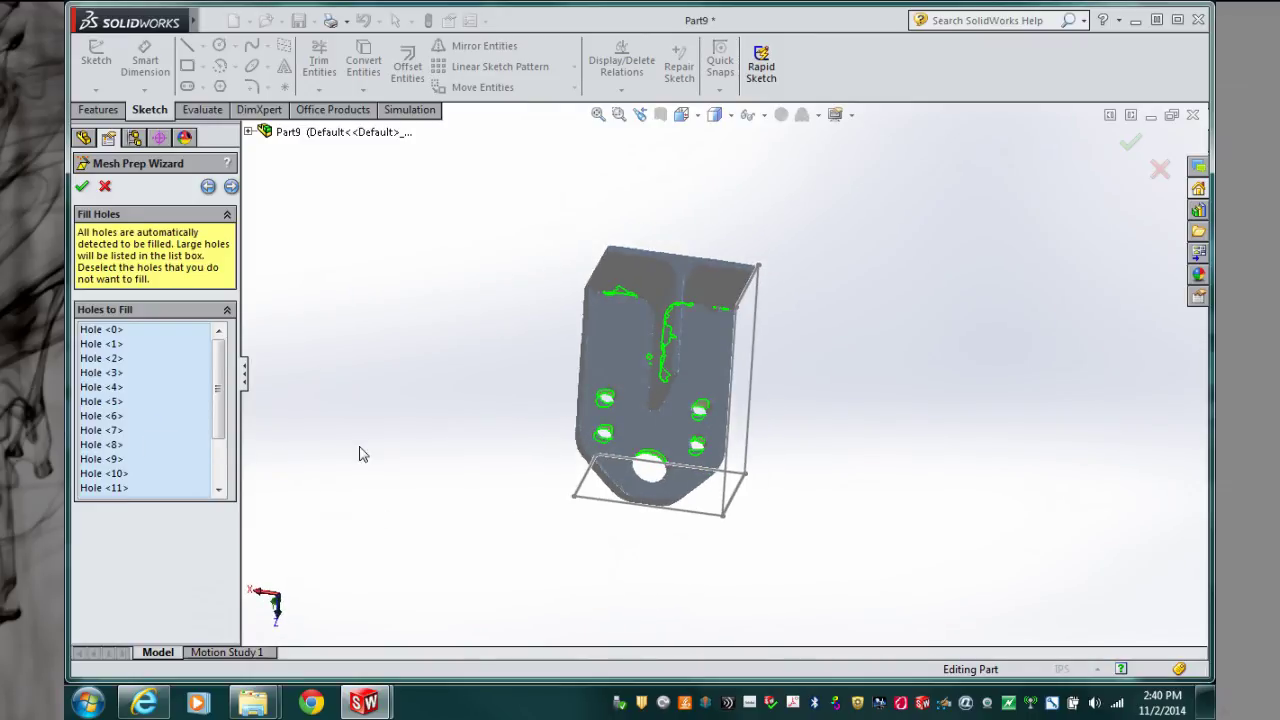
pyautogui.scroll(-4, 362, 454)
pyautogui.press('f')
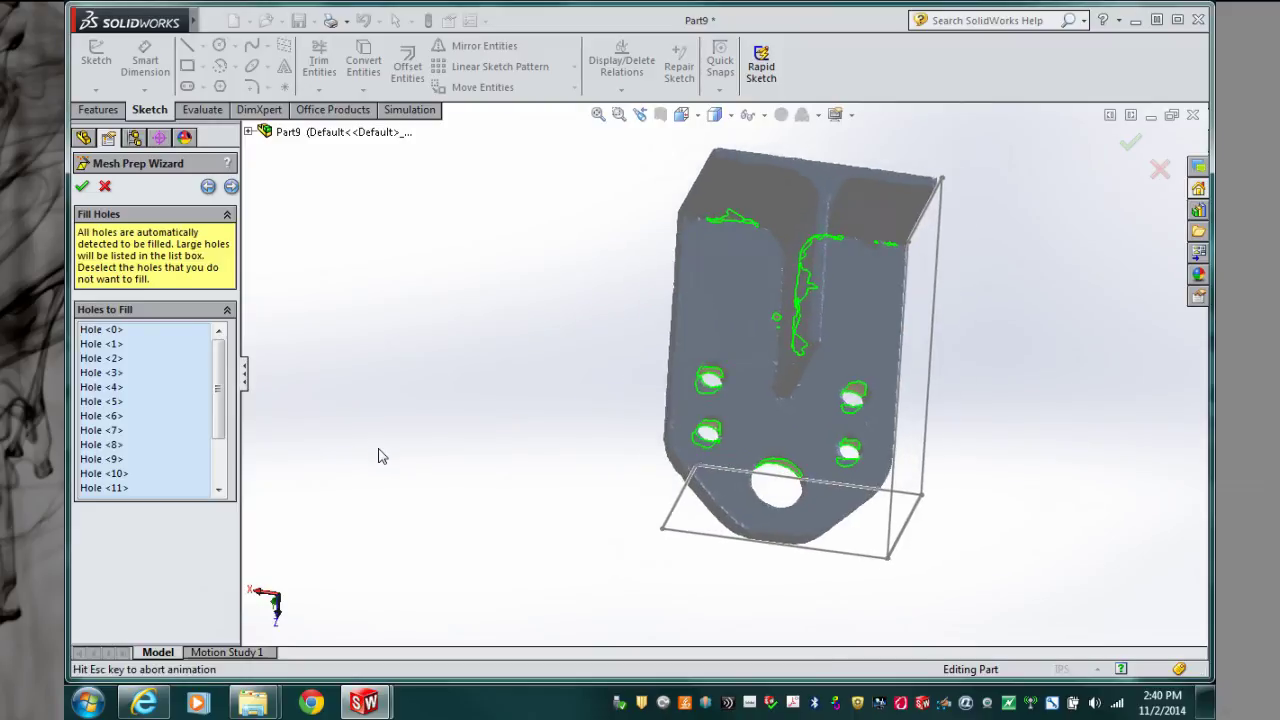
pyautogui.moveTo(486, 474); pyautogui.dragTo(486, 405, button='middle')
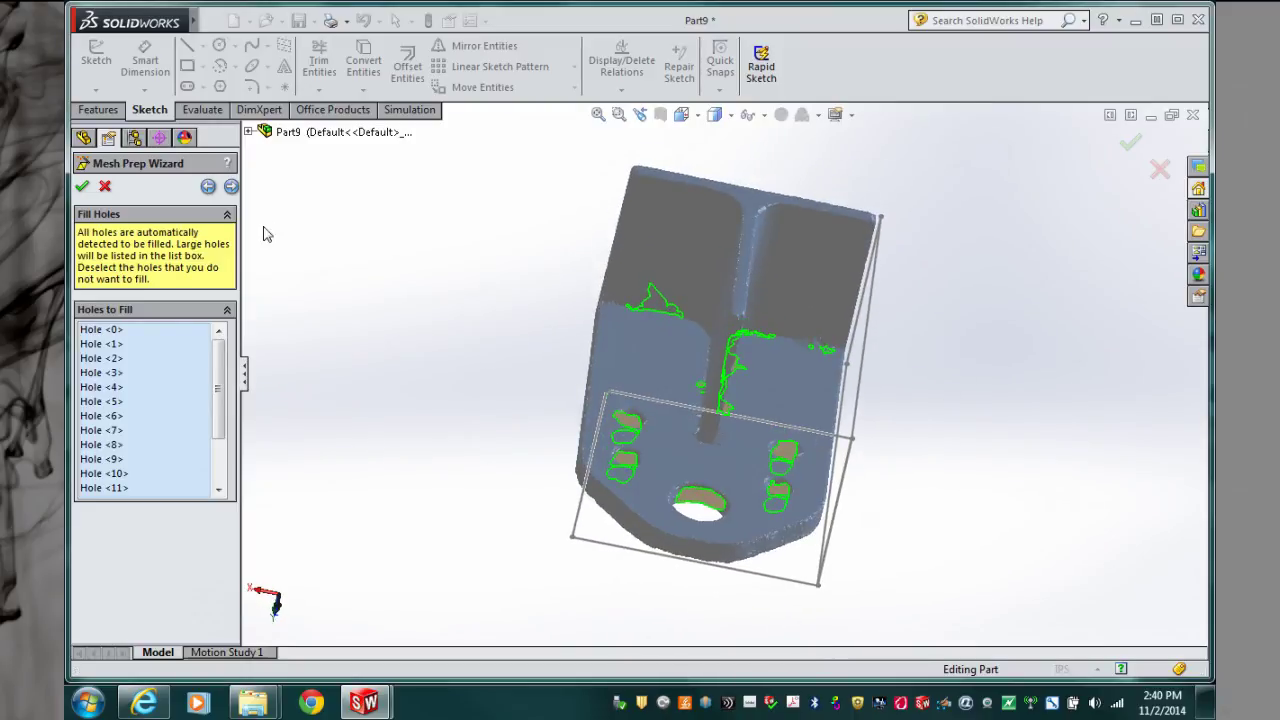
pyautogui.click(231, 186)
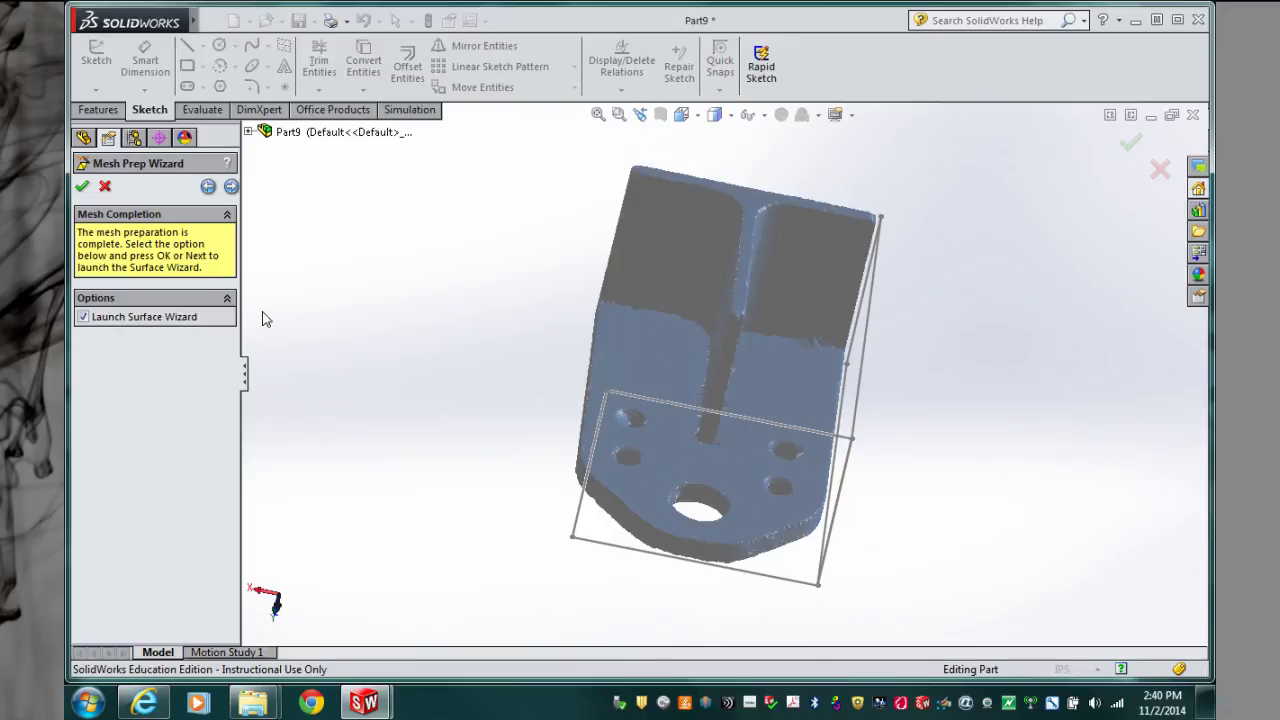
# Check the filled mesh from several sides and finish the mesh preparation without launching the Surface Wizard.
pyautogui.moveTo(640, 420)
pyautogui.mouseDown(button='middle')
pyautogui.moveTo(640, 360)
pyautogui.moveTo(640, 430)
pyautogui.moveTo(640, 400)
pyautogui.mouseUp(button='middle')
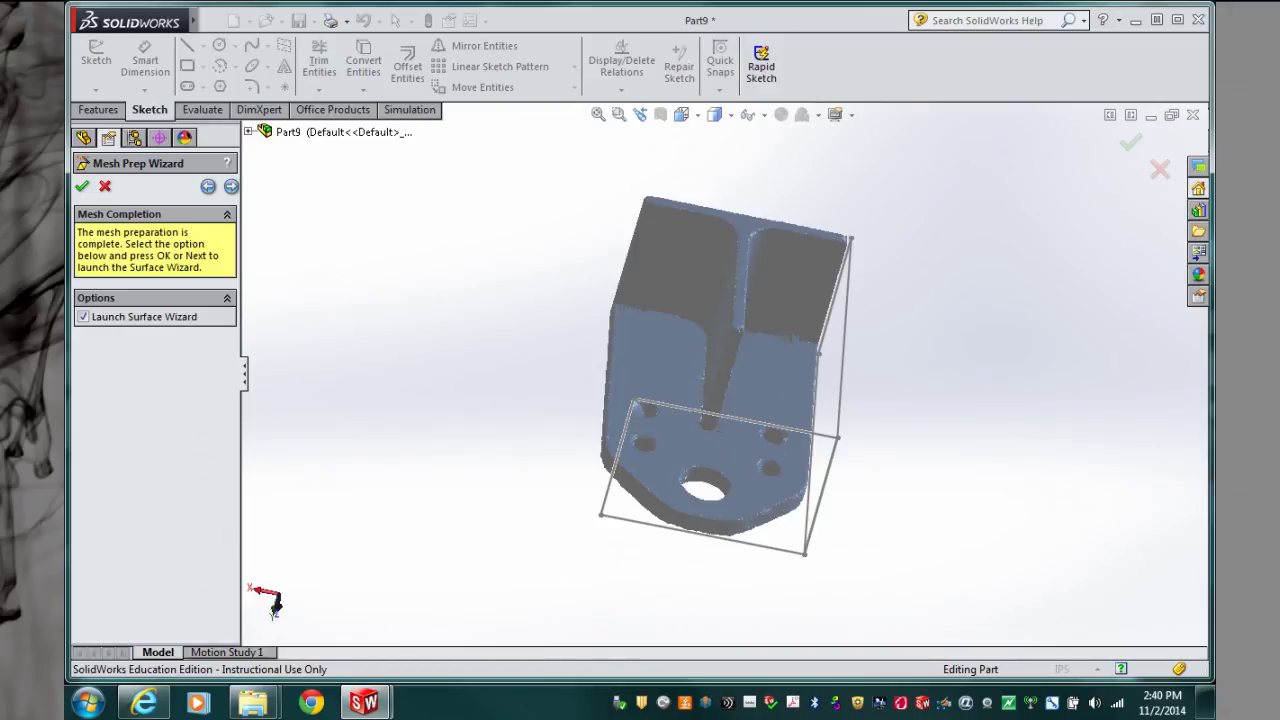
pyautogui.moveTo(640, 380); pyautogui.dragTo(780, 380, button='middle')
pyautogui.moveTo(700, 380); pyautogui.dragTo(790, 370, button='middle')
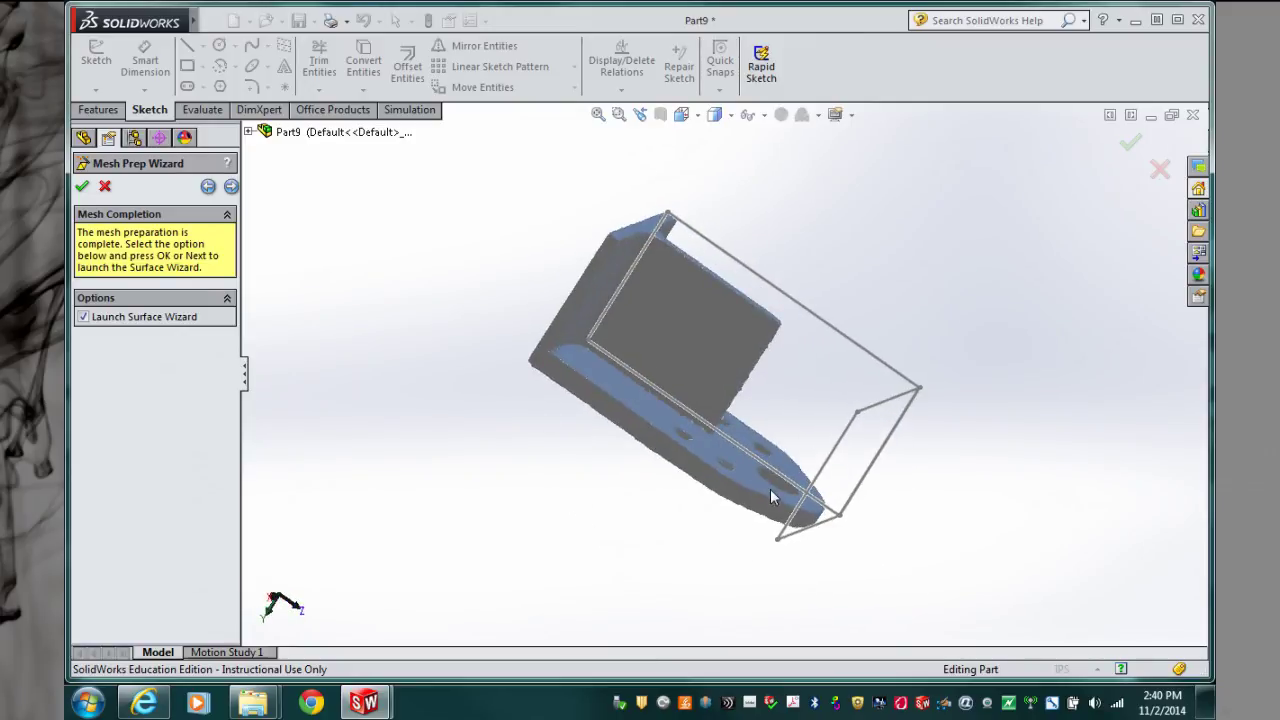
pyautogui.moveTo(700, 380)
pyautogui.mouseDown(button='middle')
pyautogui.moveTo(800, 330)
pyautogui.moveTo(720, 370)
pyautogui.moveTo(700, 400)
pyautogui.mouseUp(button='middle')
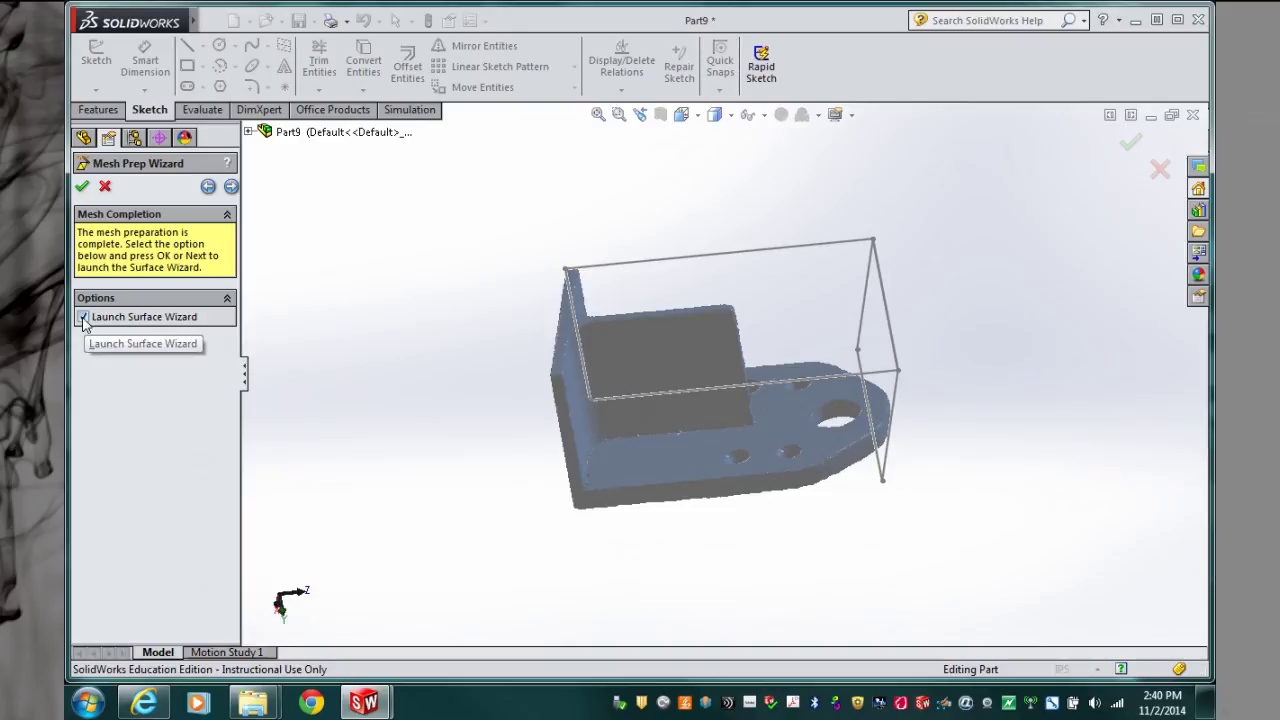
pyautogui.click(82, 186)
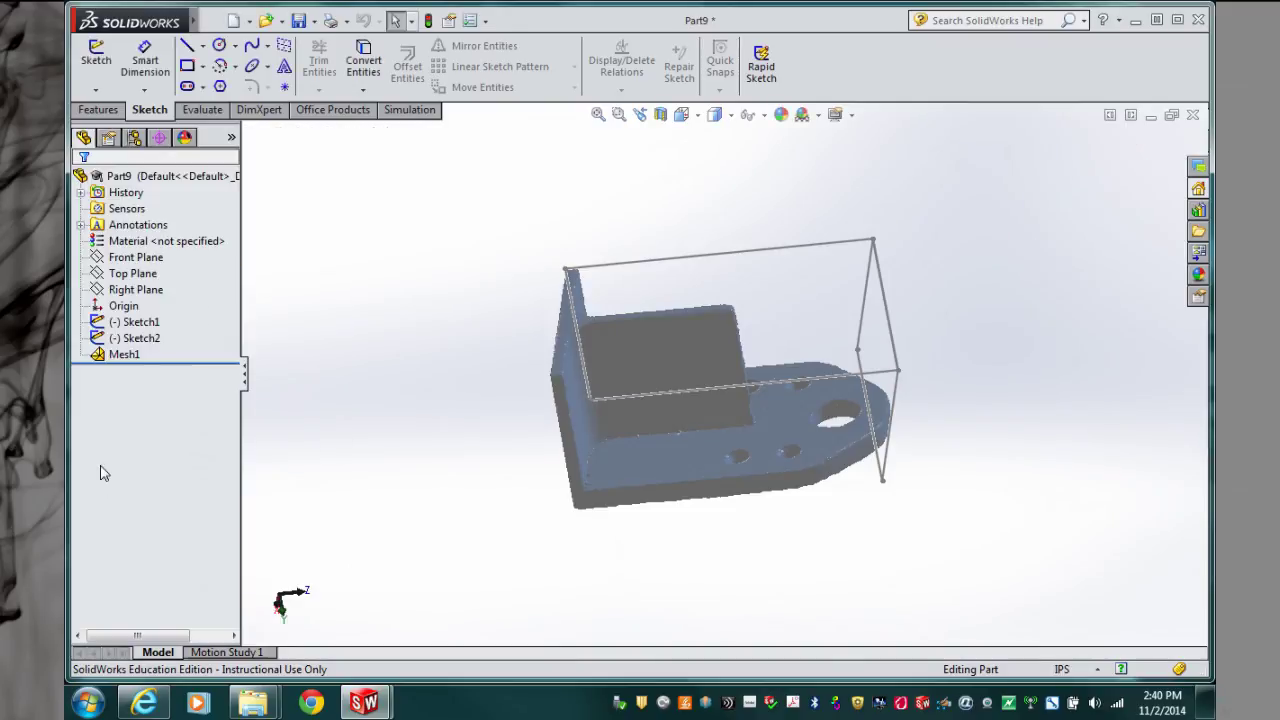
# Delete the two reference rectangle sketches, Sketch2 and Sketch1, from the part, keeping the bracket mesh.
pyautogui.rightClick(136, 341)
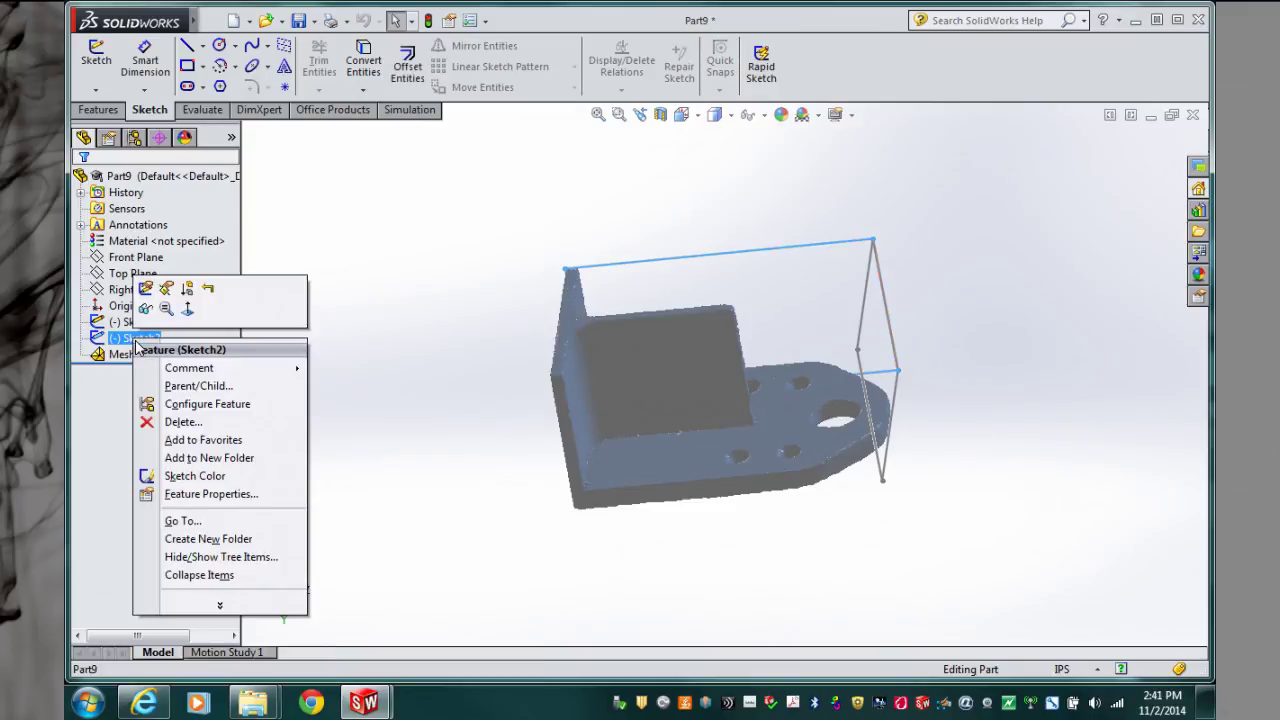
pyautogui.click(176, 427)
pyautogui.click(741, 170)
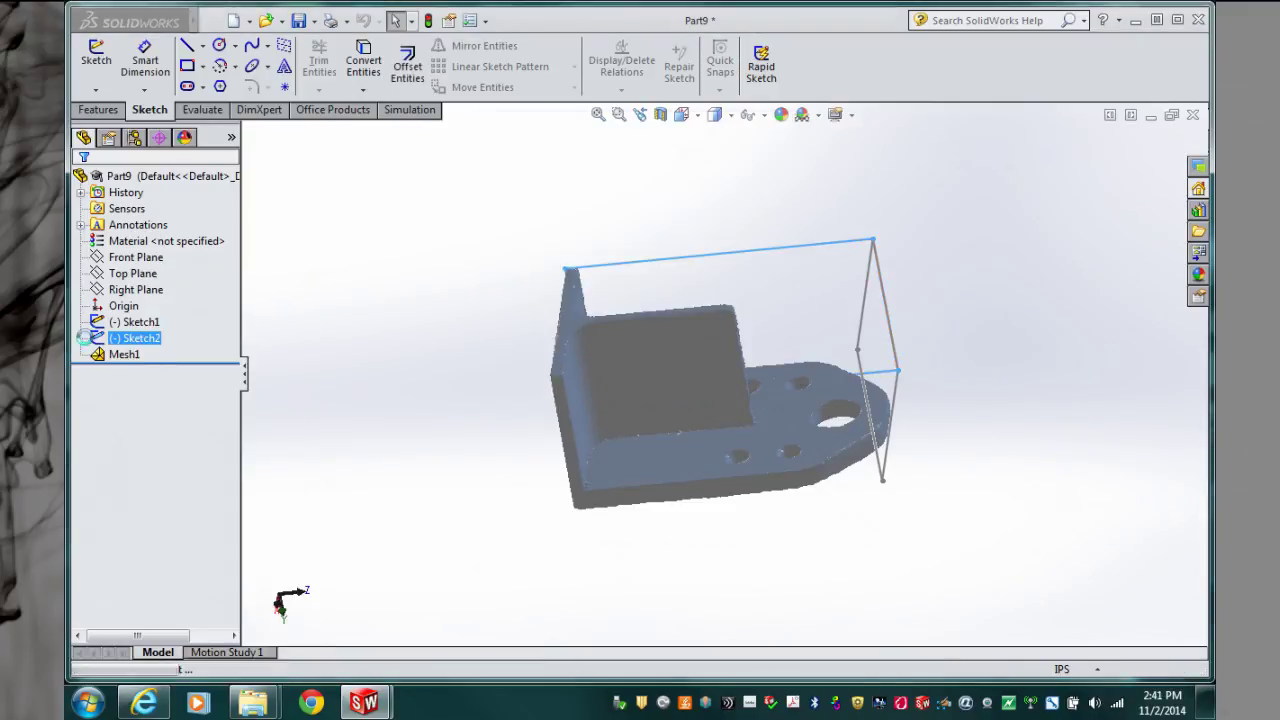
pyautogui.click(150, 326)
pyautogui.rightClick(155, 330)
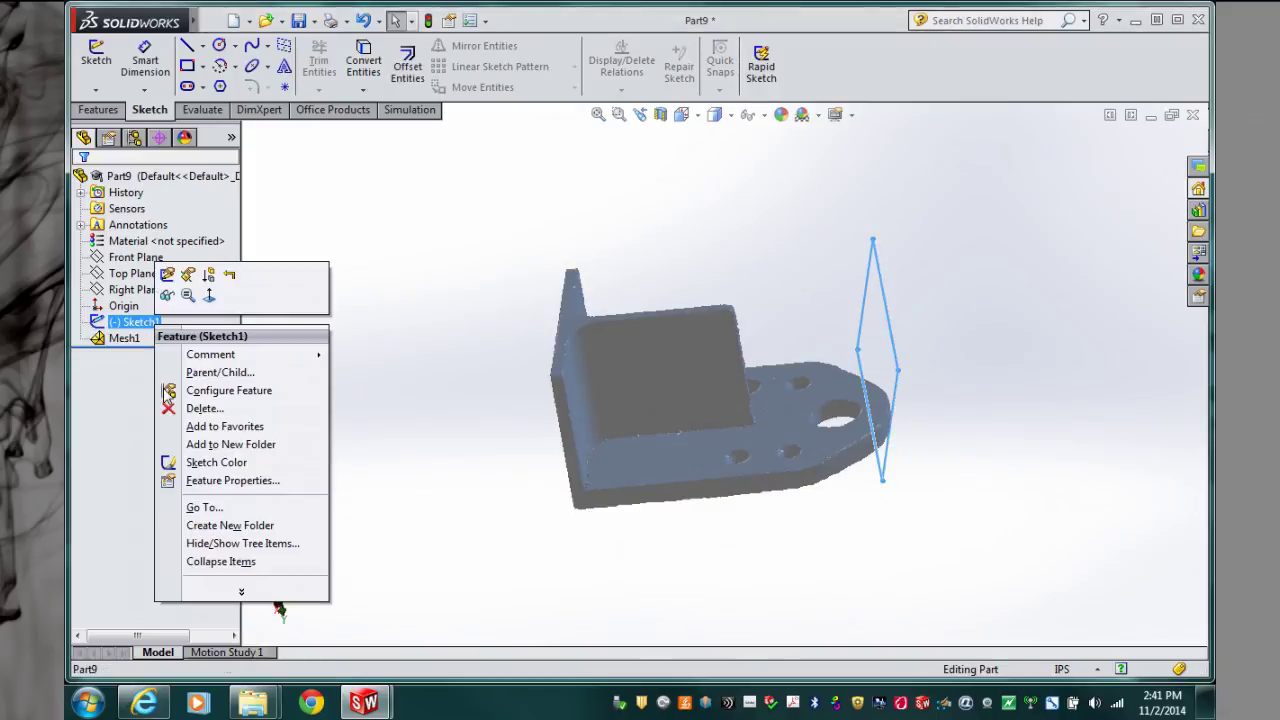
pyautogui.click(205, 411)
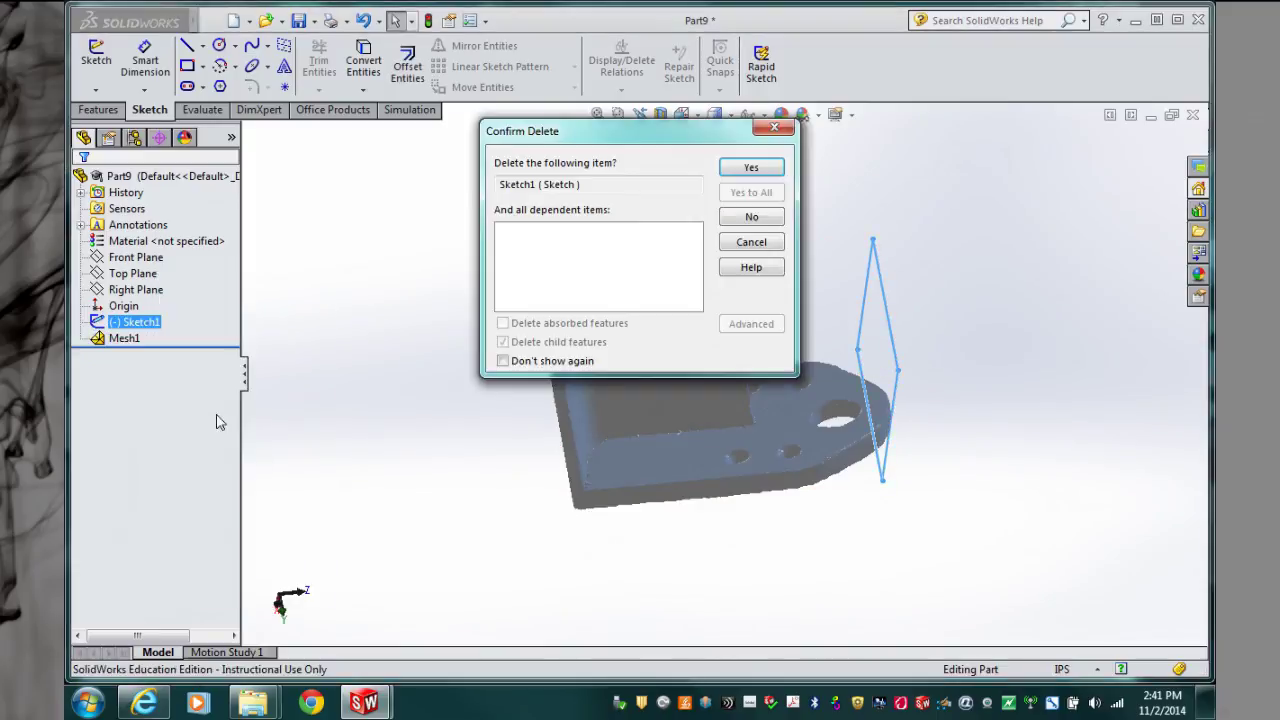
pyautogui.click(742, 175)
# Examine the finished bracket mesh from the front, underside and back to check its surfaces and orientation.
pyautogui.moveTo(446, 529)
pyautogui.mouseDown(button='middle')
pyautogui.moveTo(680, 529)
pyautogui.moveTo(720, 505)
pyautogui.moveTo(830, 540)
pyautogui.moveTo(620, 505)
pyautogui.moveTo(650, 560)
pyautogui.moveTo(740, 530)
pyautogui.moveTo(606, 482)
pyautogui.mouseUp(button='middle')
pyautogui.click(133, 257)
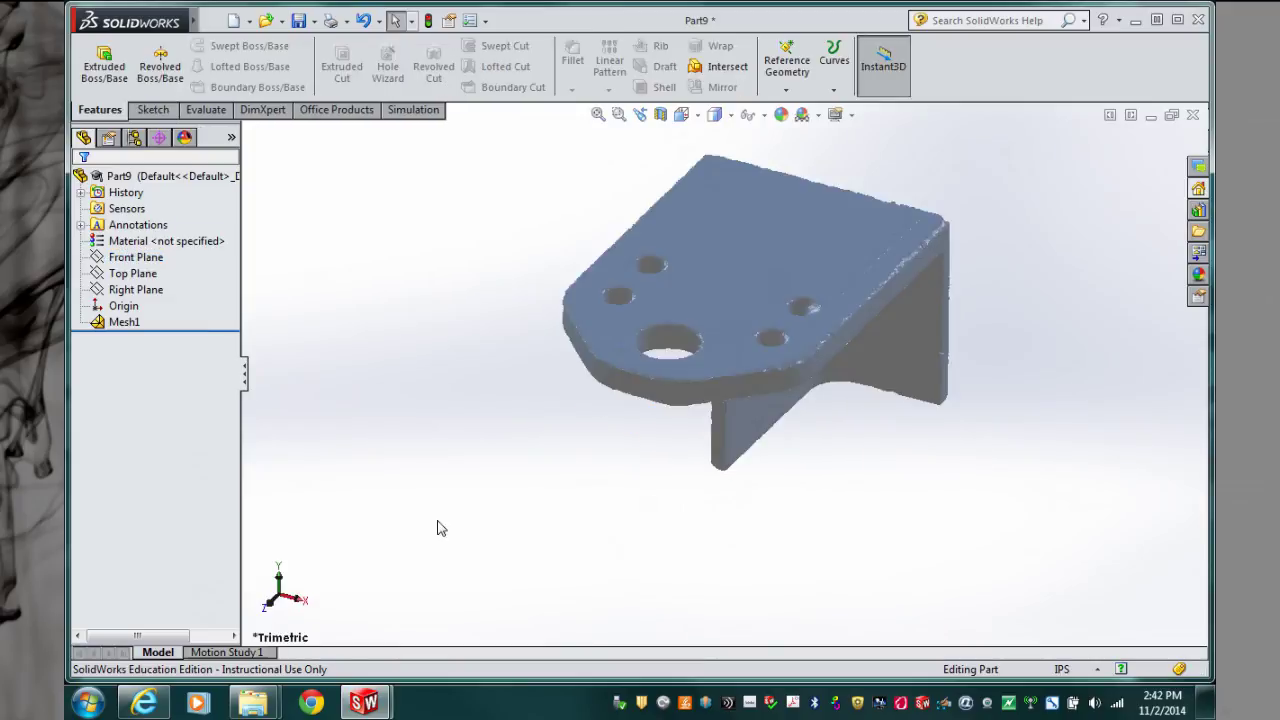
pyautogui.press('Up')
pyautogui.press('Up')
pyautogui.press('Up')
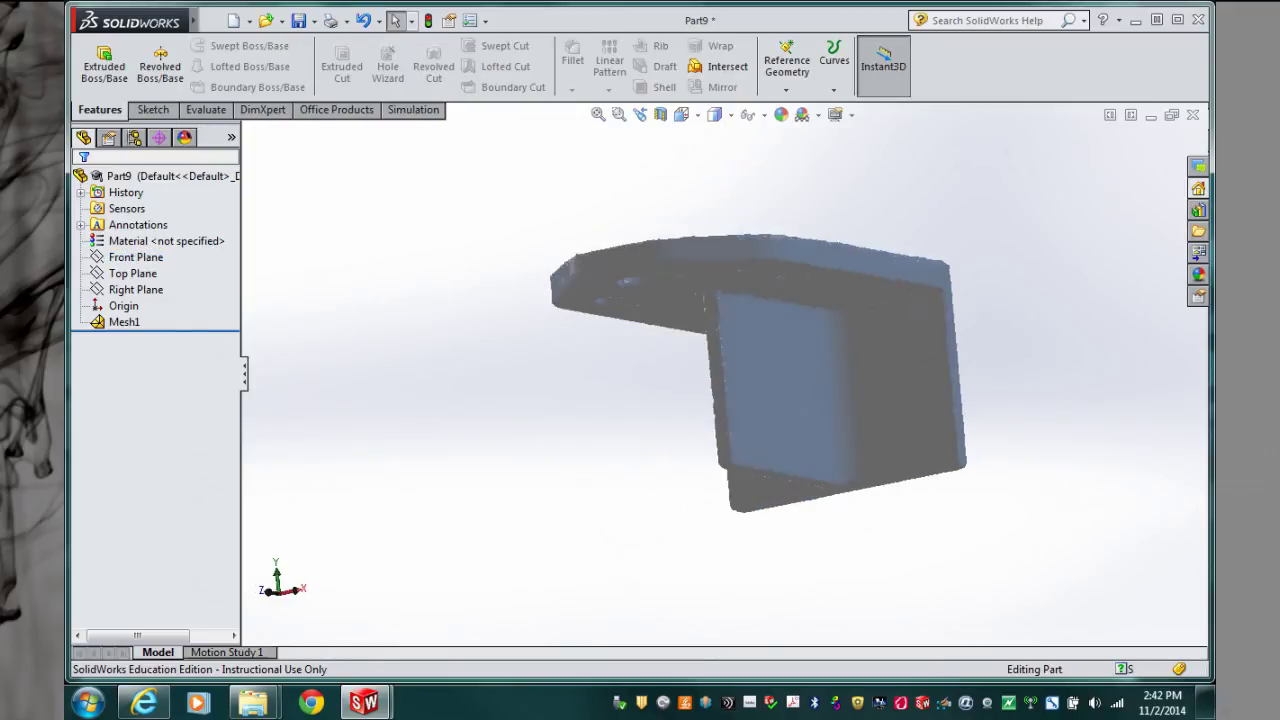
pyautogui.moveTo(640, 400); pyautogui.dragTo(944, 379, button='middle')
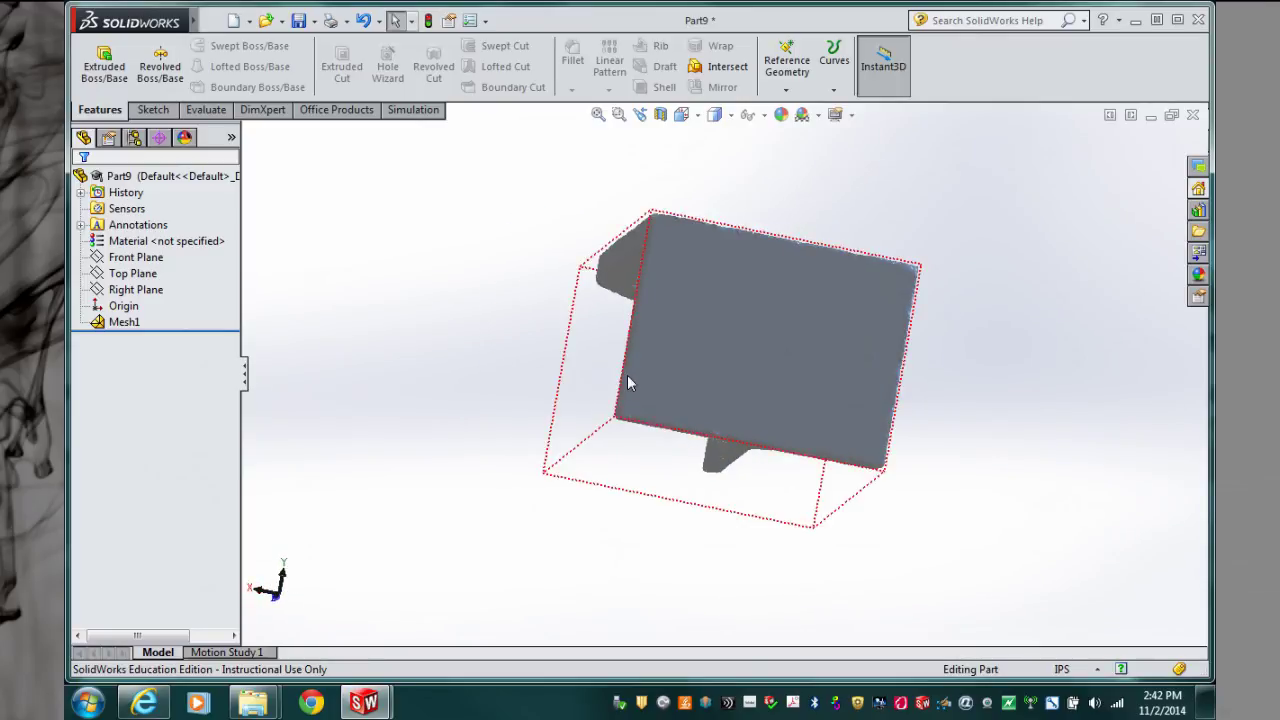
pyautogui.moveTo(590, 381); pyautogui.dragTo(728, 446, button='middle')
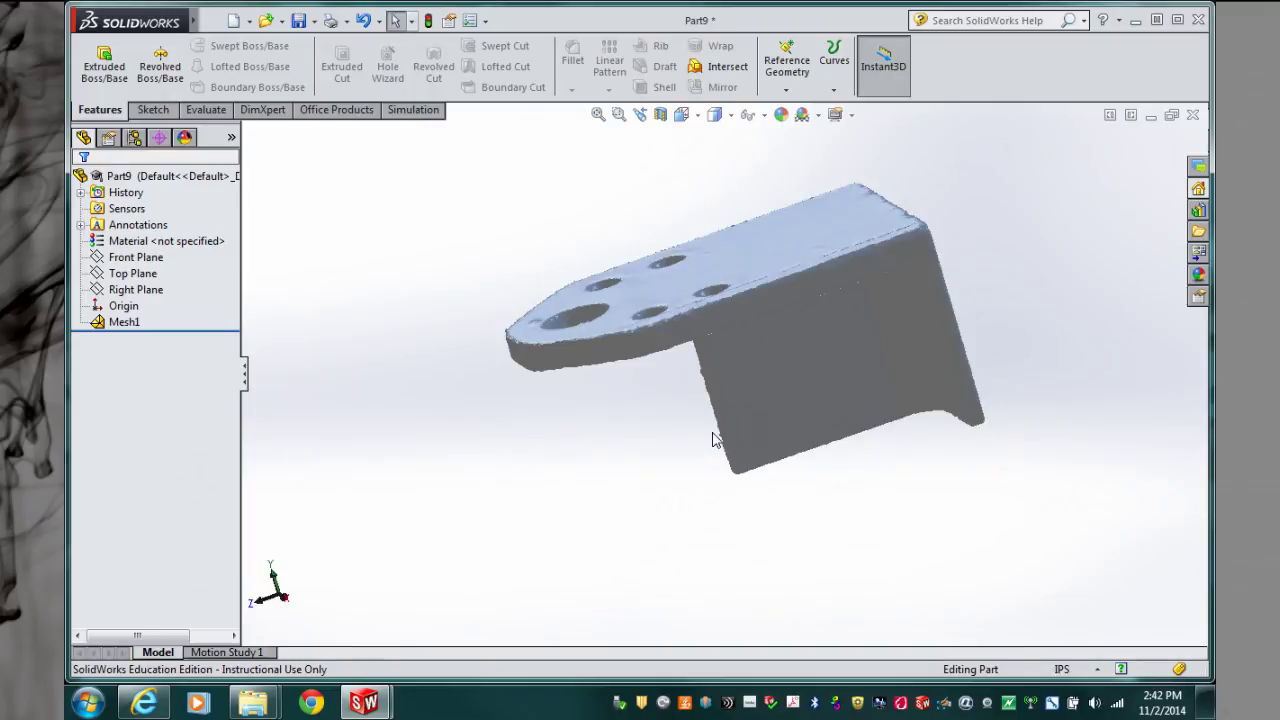